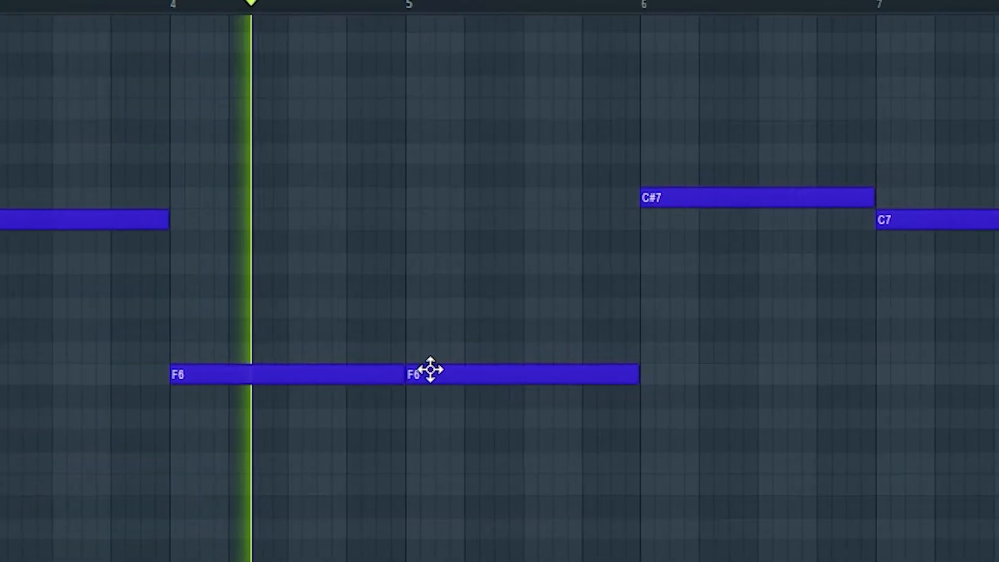
Raise the F6 note at bar 5 of the melody by one semitone
drag(470, 368, 470, 348)
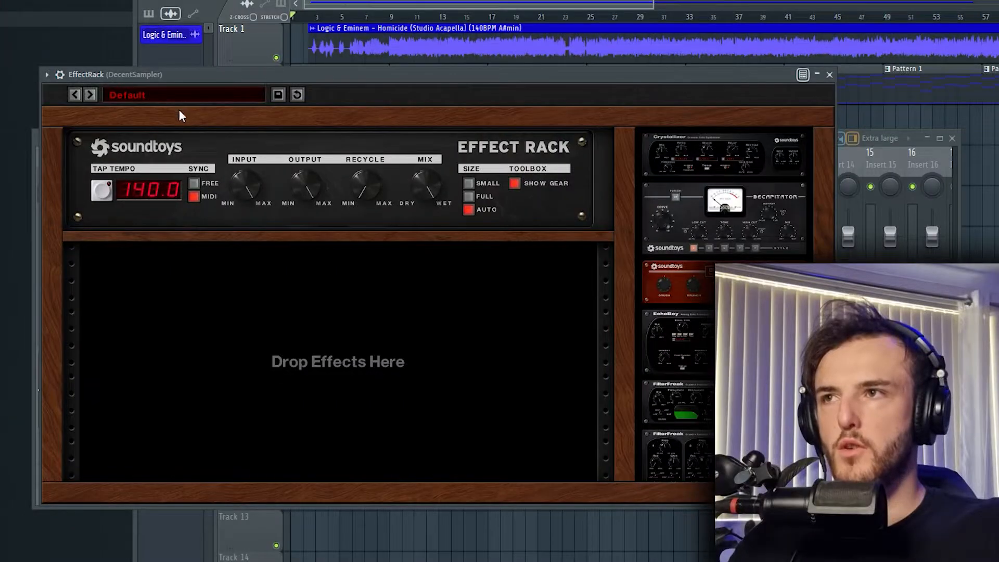
Load the High Phase Echo delay preset in the DecentSampler track's EffectRack and look through its effect modules
click(185, 95)
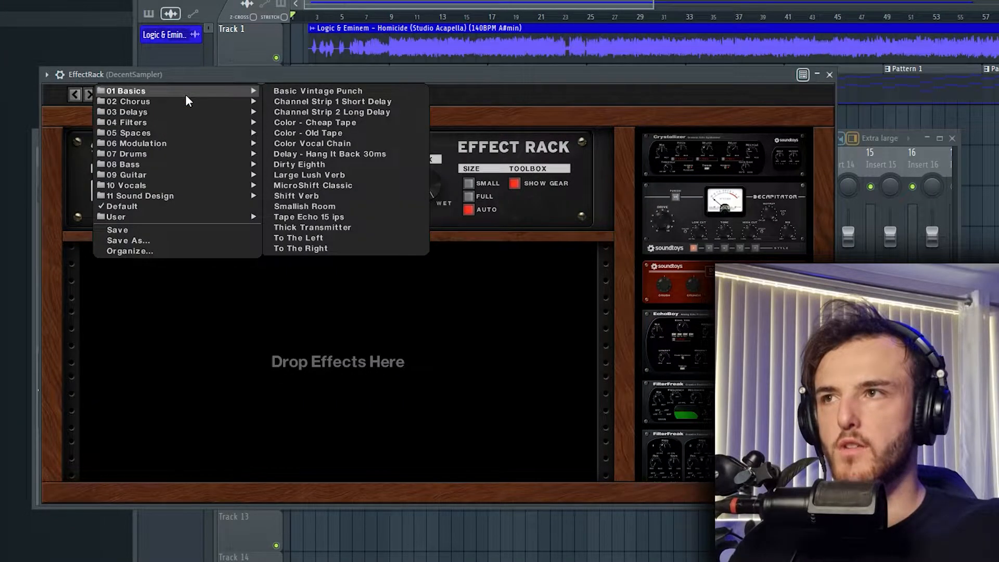
mouse_move(180, 101)
mouse_move(258, 116)
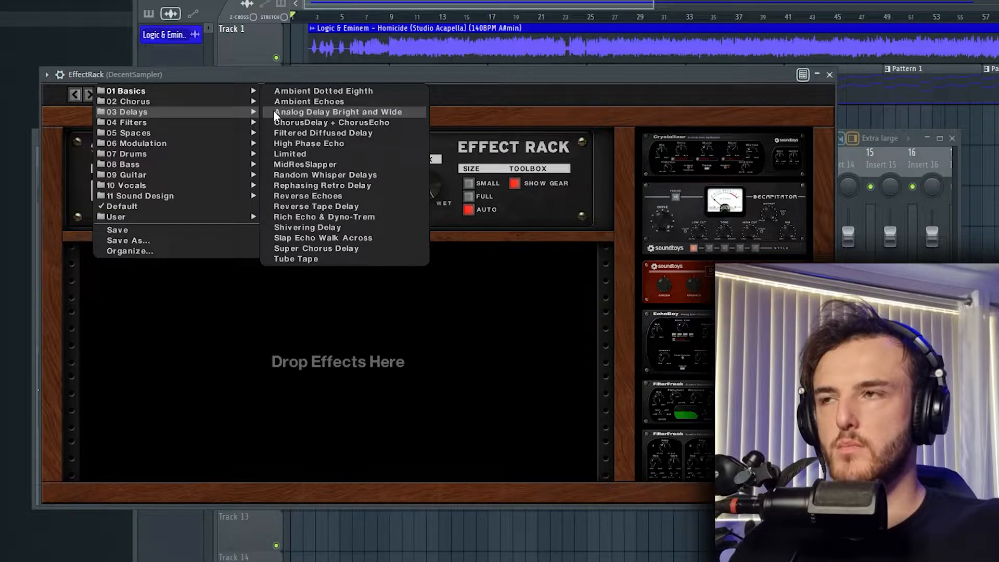
click(297, 144)
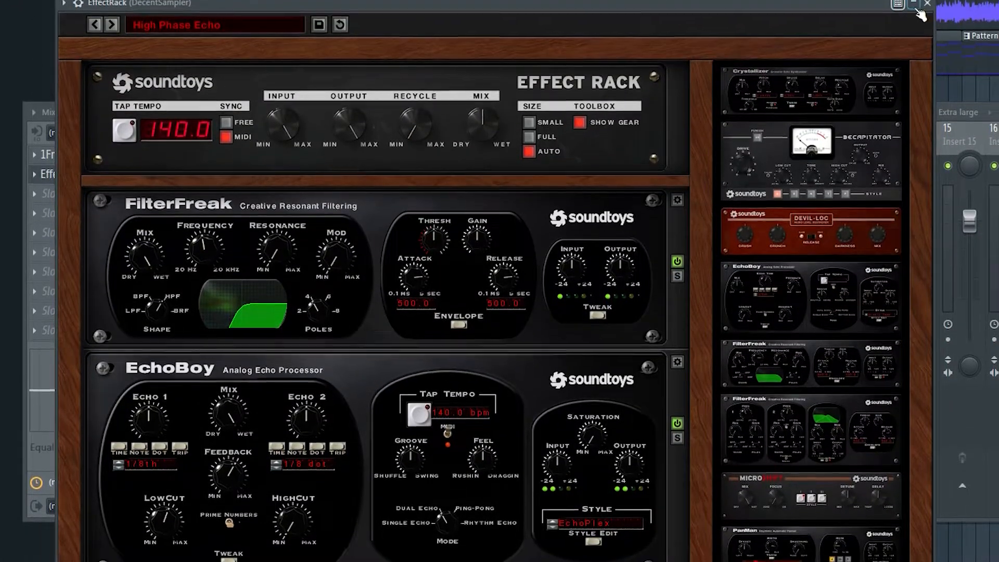
drag(880, 4, 925, 0)
scroll(711, 257, down, 1)
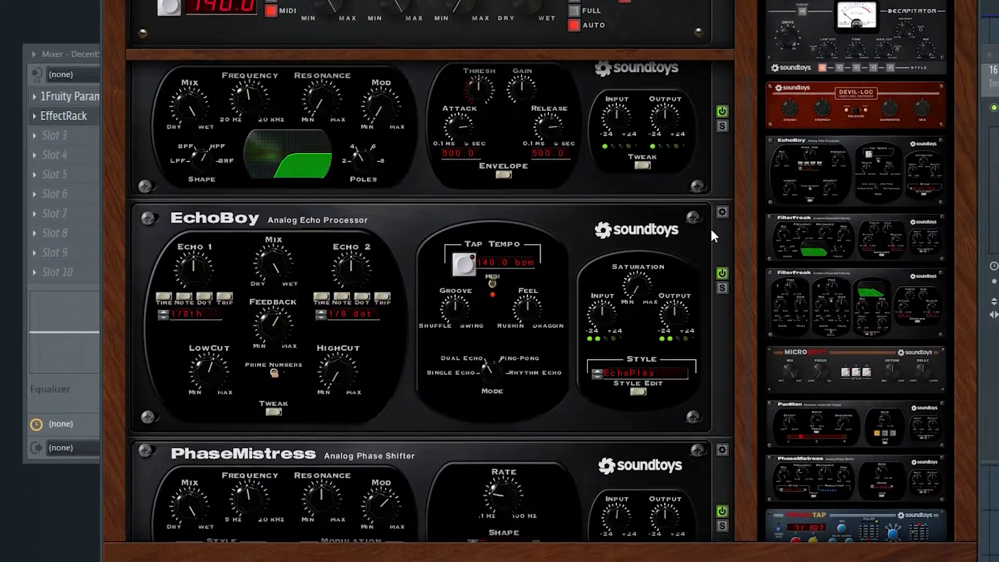
scroll(712, 230, down, 2)
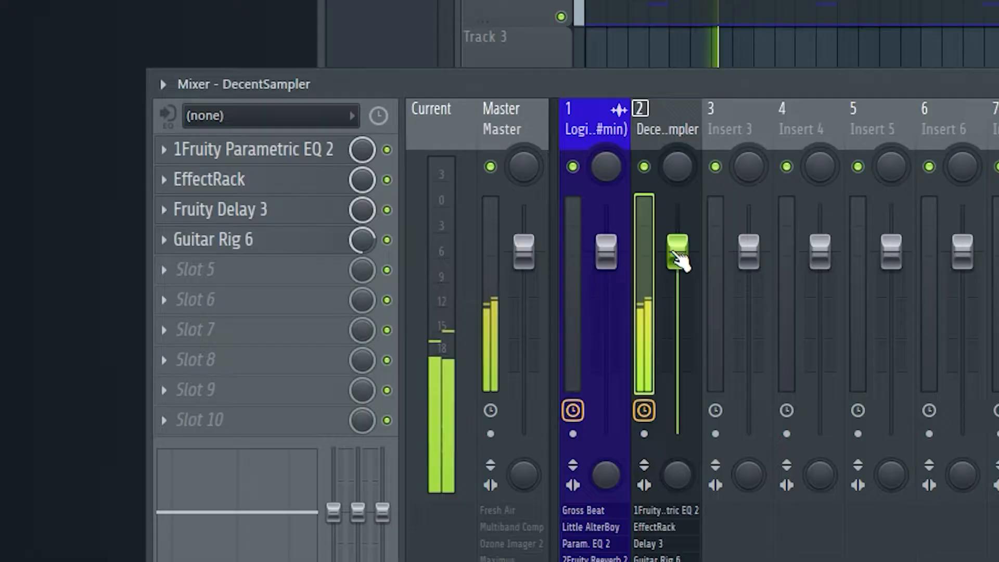
Lower the DecentSampler mixer track's volume slightly
drag(681, 261, 671, 283)
Add the 808 [Smooth Drill] sample to the Channel rack above HH and add an A#4 note to its pattern
key(F6)
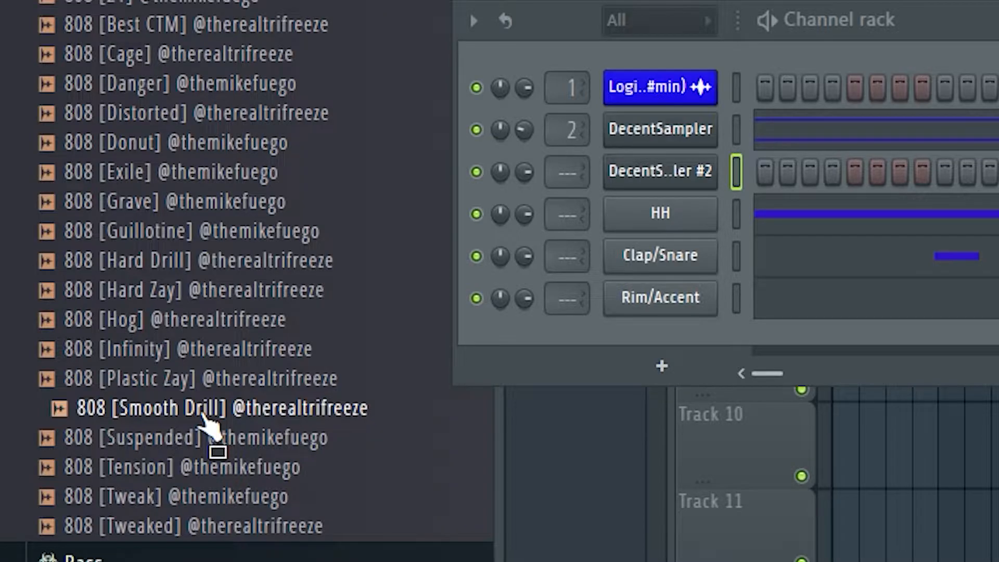
drag(301, 352, 667, 192)
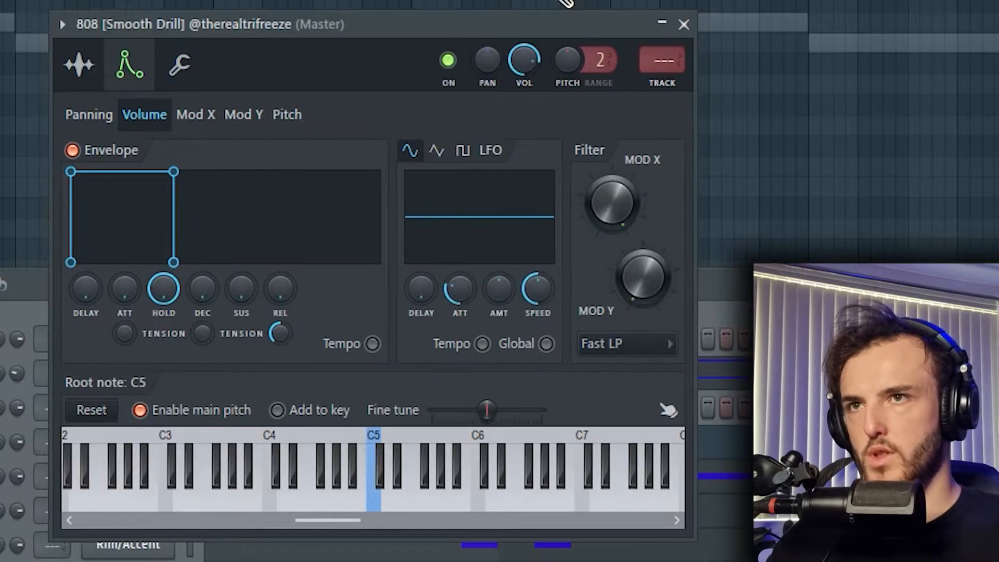
click(685, 25)
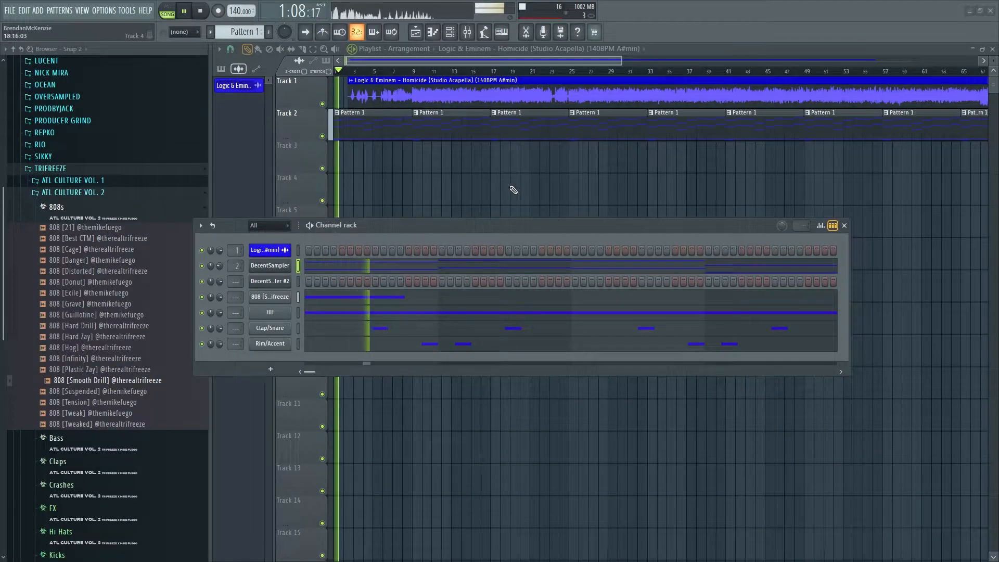
click(447, 316)
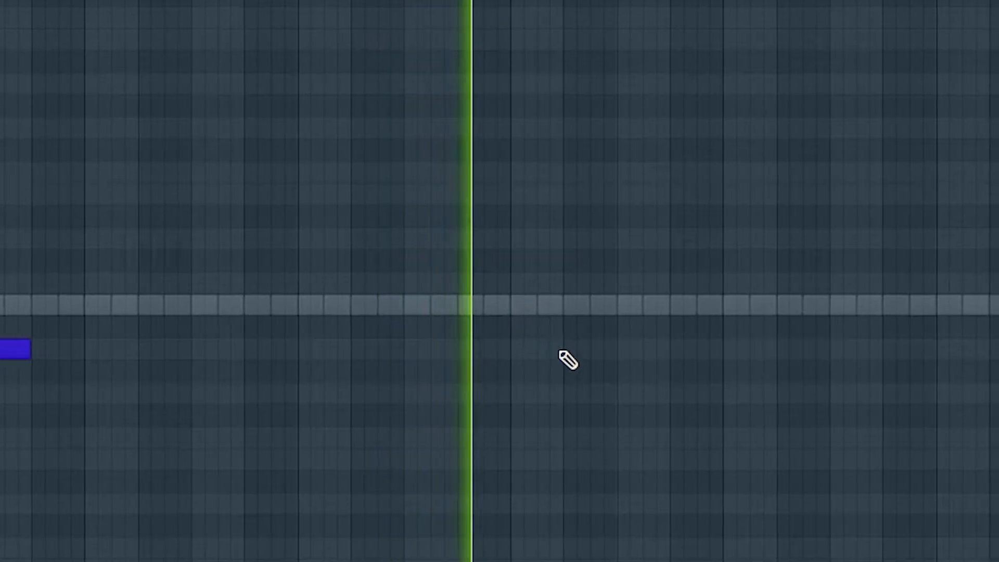
click(620, 349)
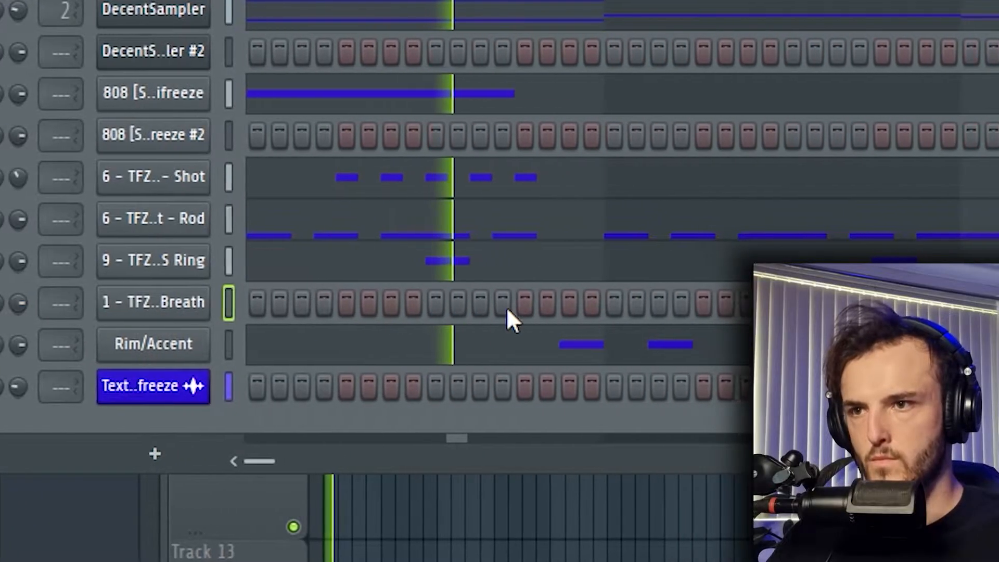
Activate step 13 of the Breath percussion channel in the Channel rack
click(614, 303)
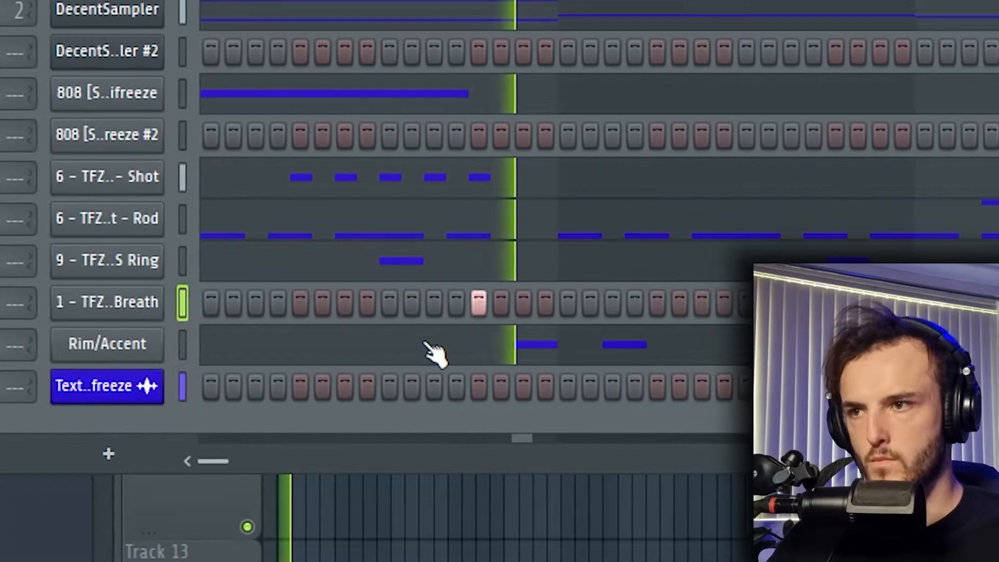
right_click(88, 313)
click(100, 301)
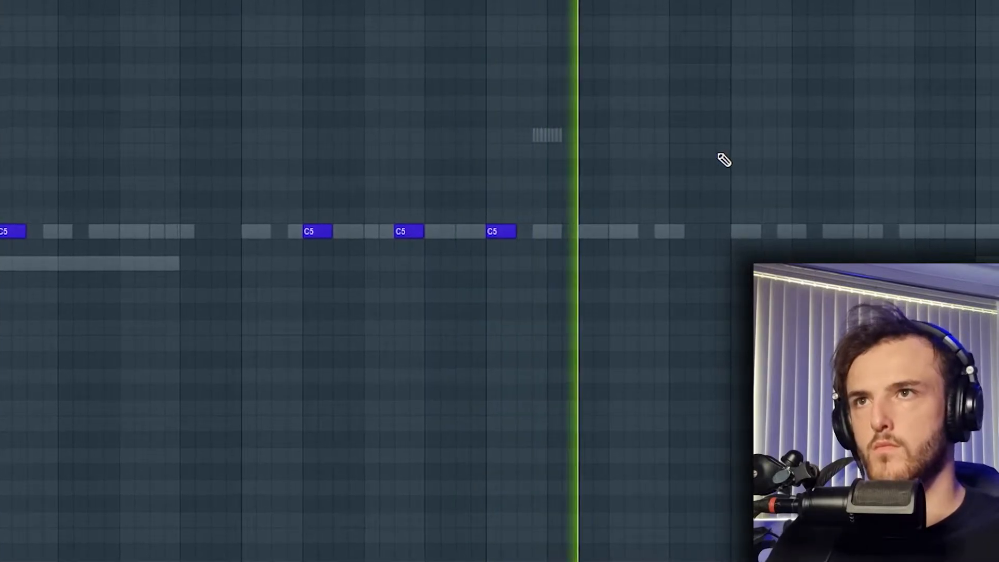
Extend the percussion pattern with further C5 hits and shift the doubled hits so they fall slightly later in the bar
click(794, 231)
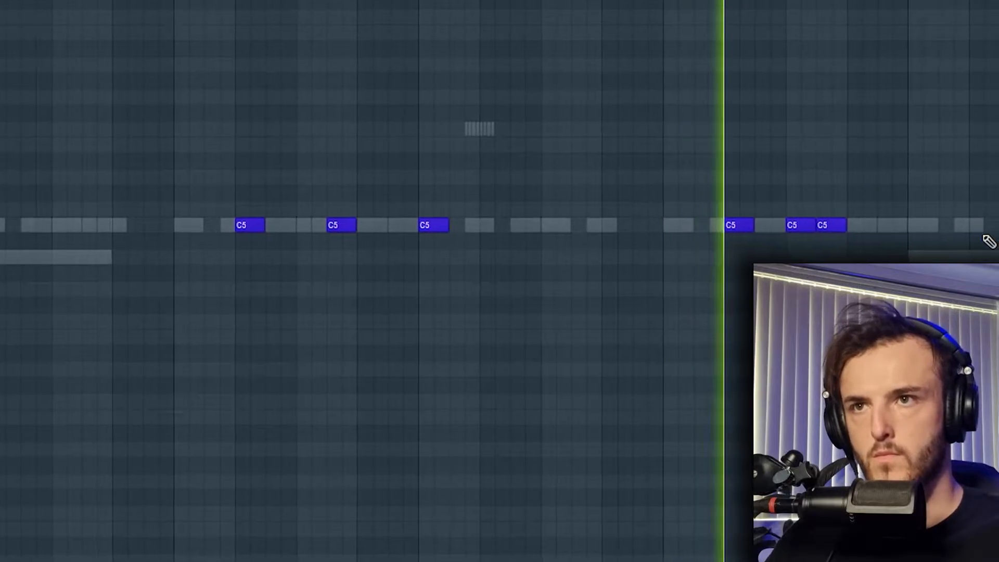
drag(791, 229, 807, 229)
drag(611, 259, 667, 266)
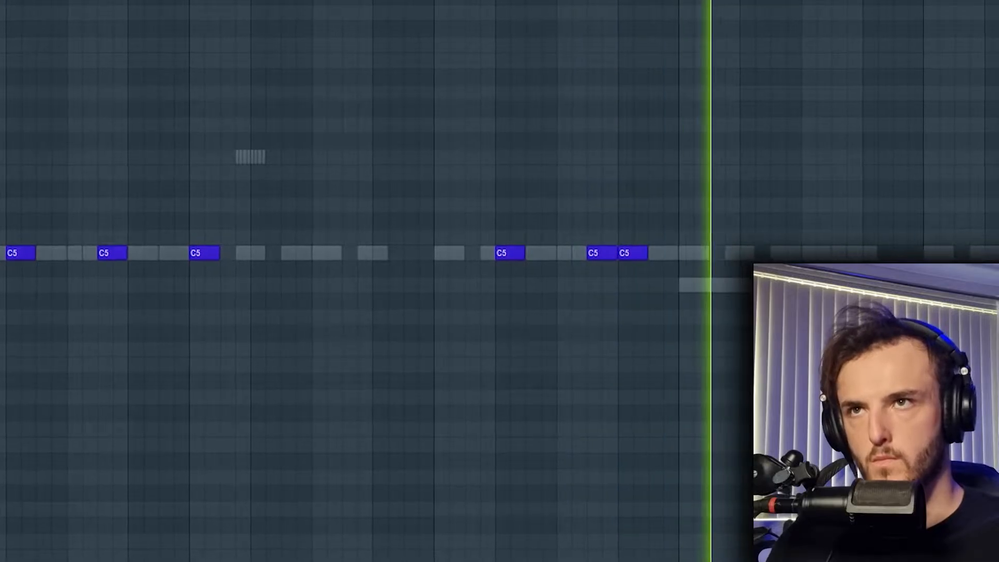
scroll(614, 2, down, 3)
scroll(500, 251, down, 2)
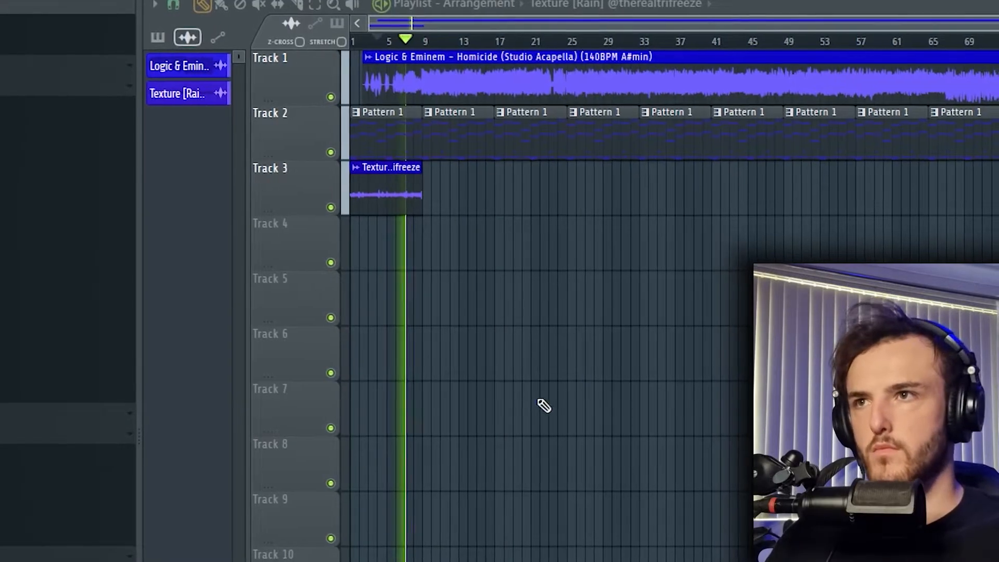
Add a run of four consecutive A#4 notes after the short A#4 note in the 808 pattern
key(space)
key(F6)
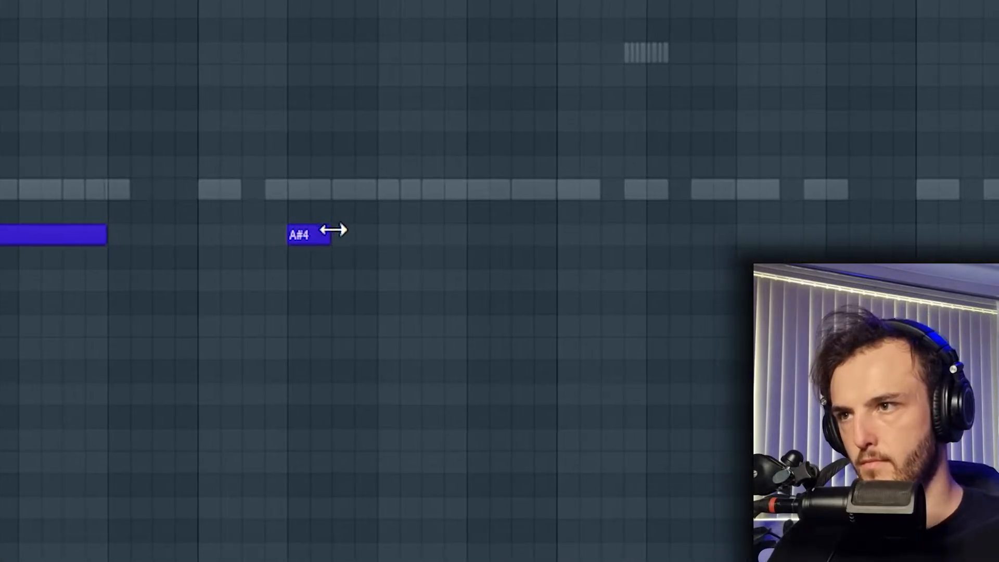
click(339, 234)
click(367, 235)
click(406, 235)
click(451, 235)
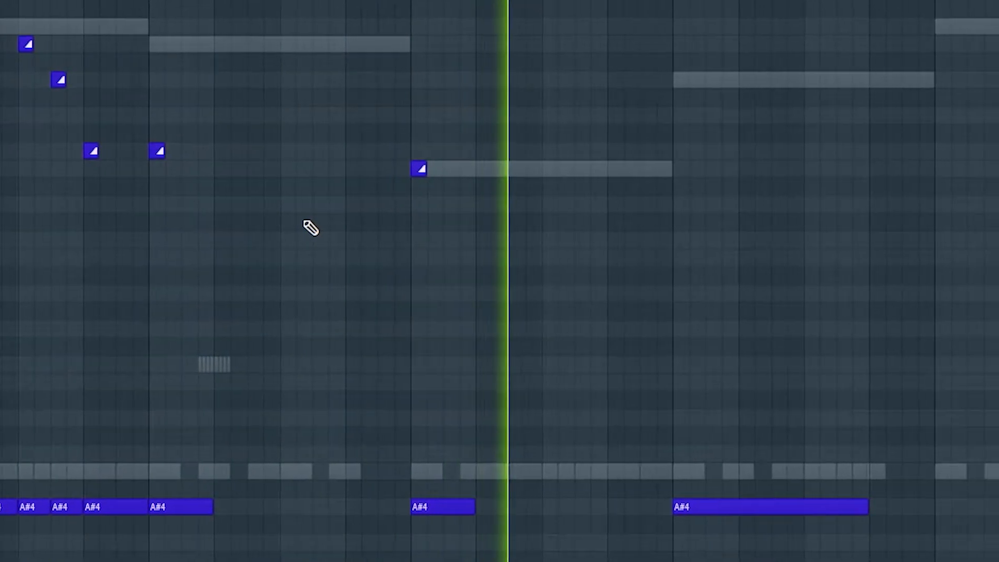
Add the Drill Essentials 808 (19) sample to the Channel rack below the second 808 channel
drag(401, 373, 91, 52)
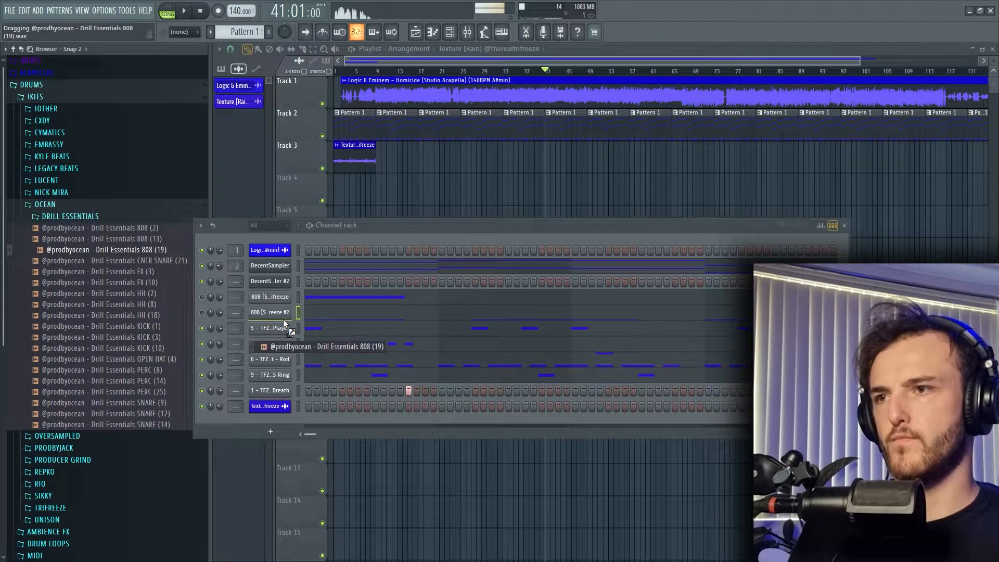
drag(285, 323, 284, 326)
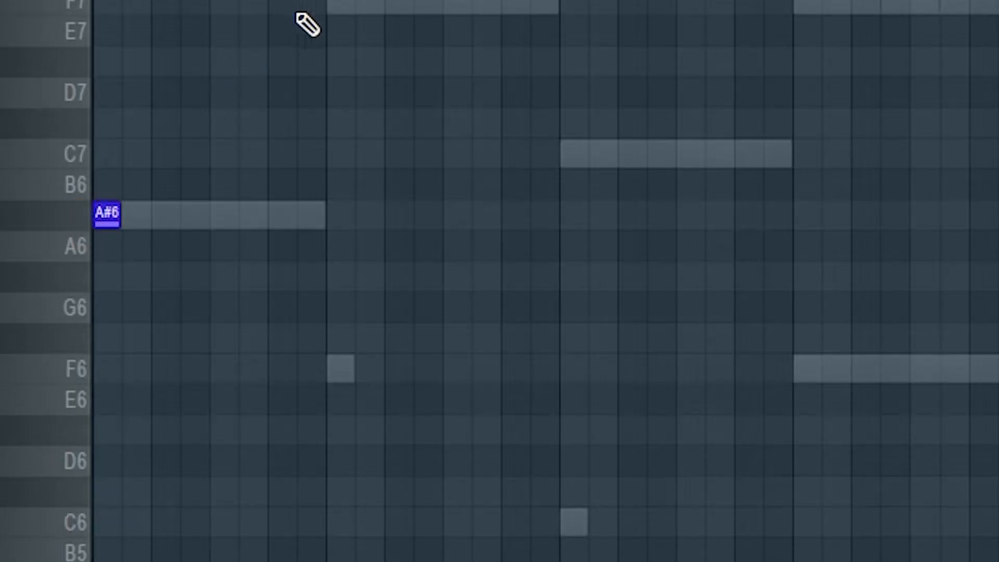
Place short F7, C7 and F6 notes at the starts of bars 2, 3 and 4, following the ghost notes
click(338, 4)
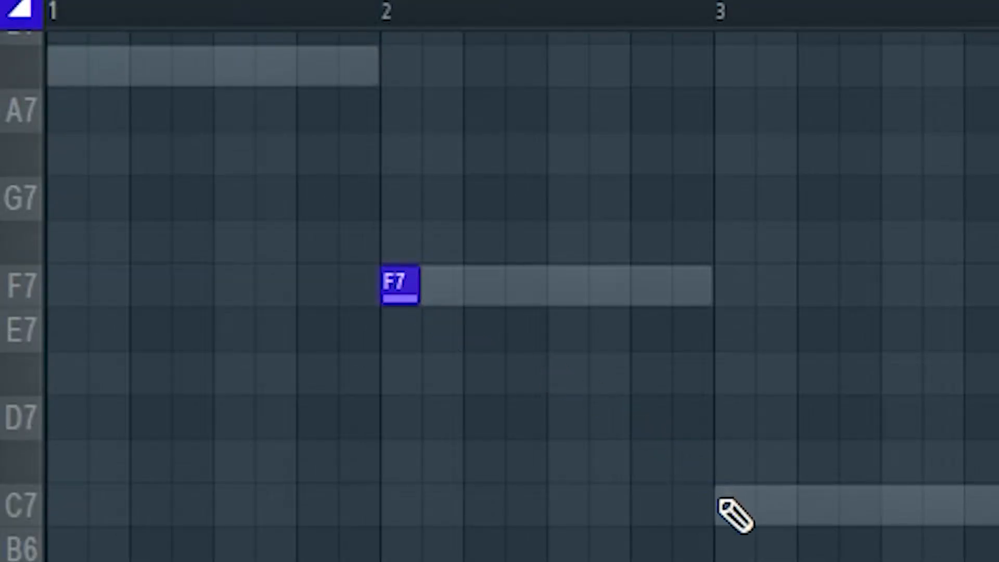
click(725, 504)
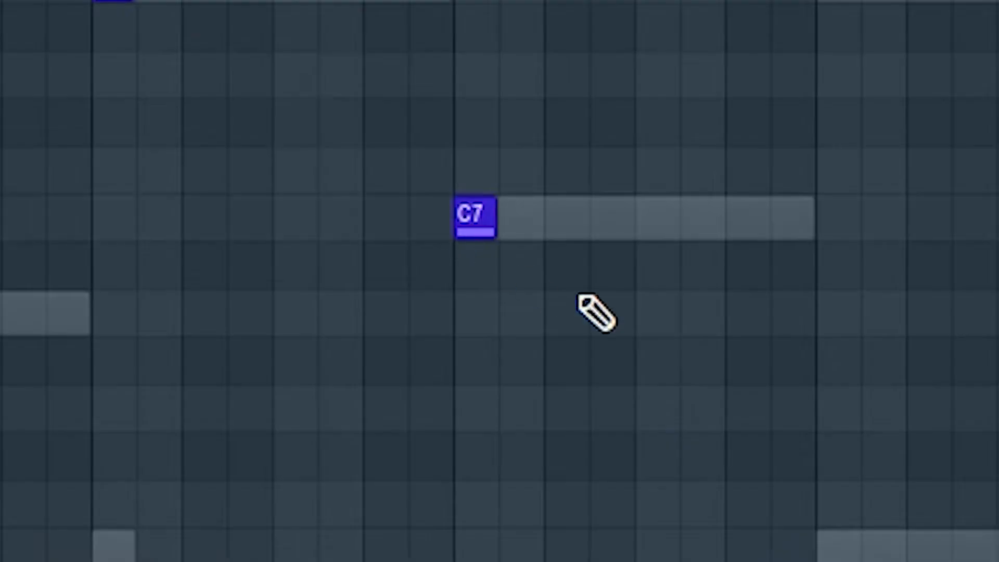
click(833, 551)
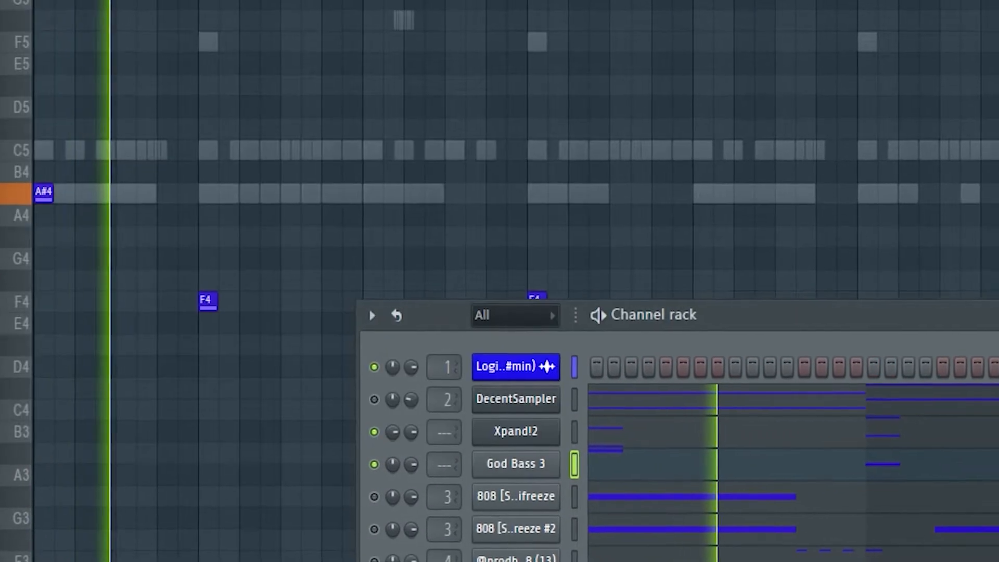
Delete the low C note that follows the first F4 bass note and lengthen both F4 notes over the following bar
key(F6)
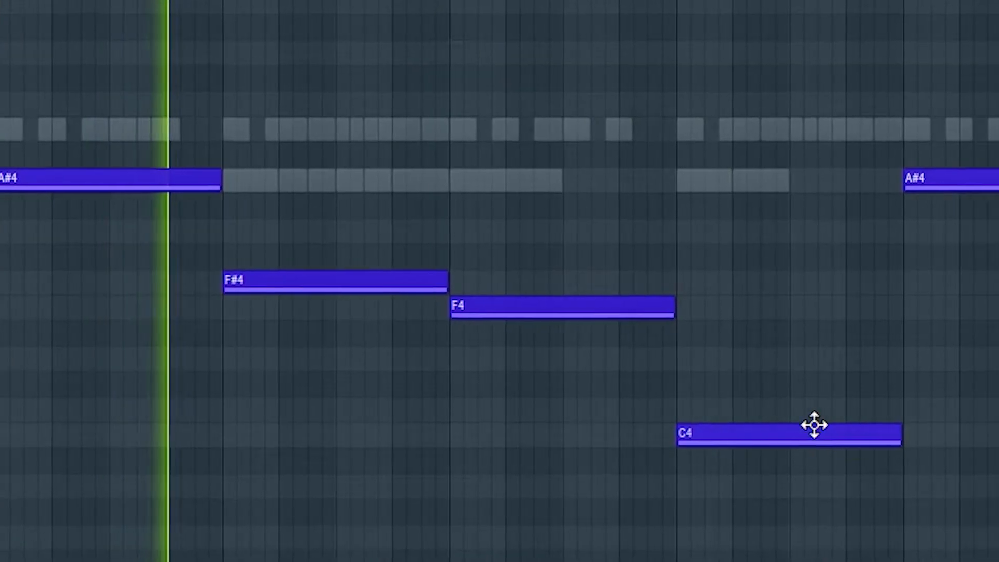
drag(743, 387, 721, 420)
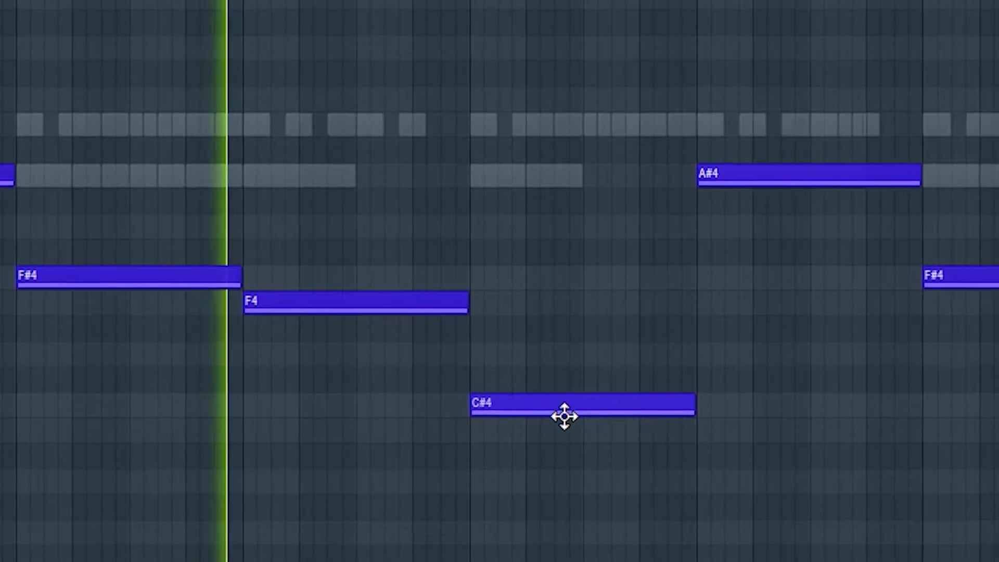
right_click(515, 414)
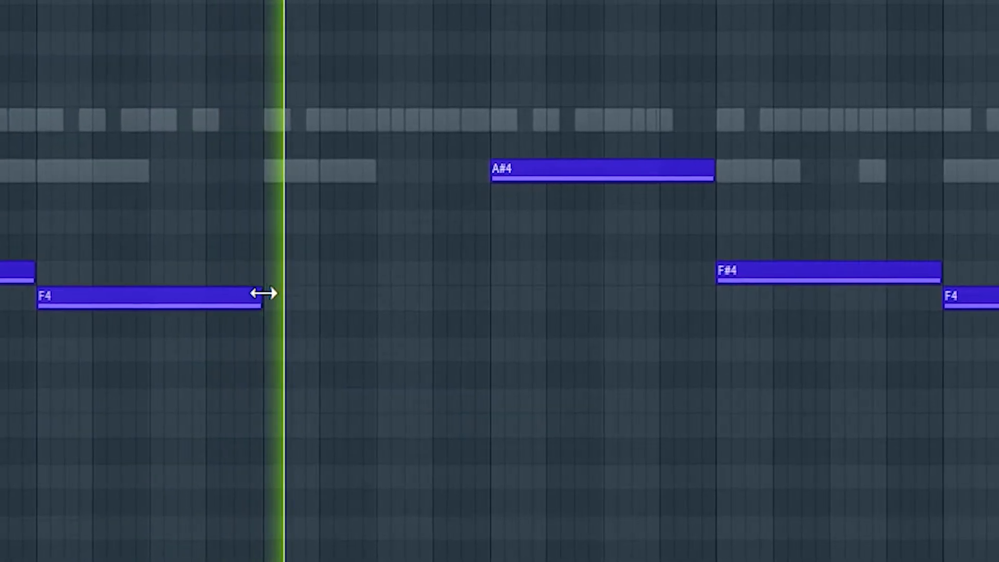
drag(416, 300, 648, 317)
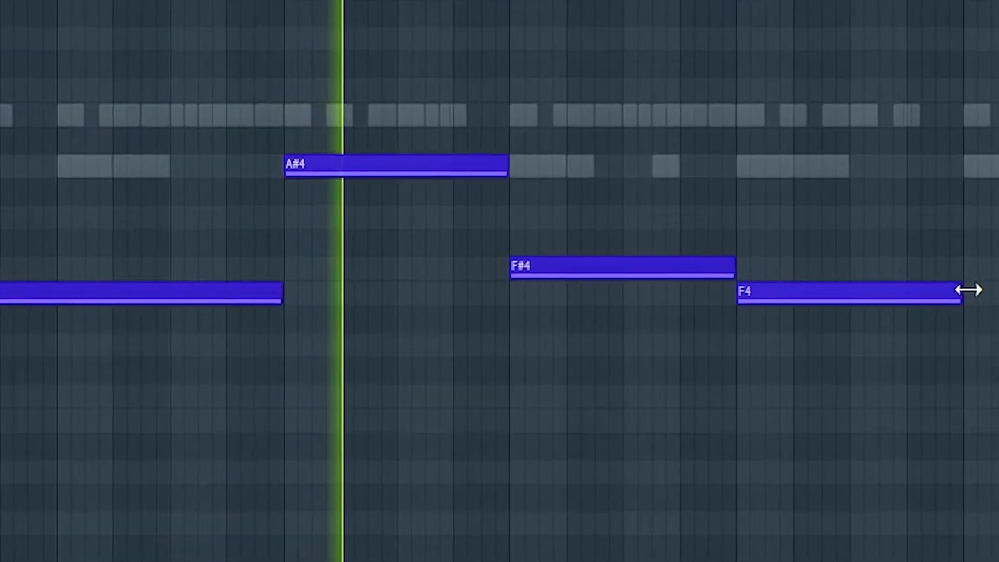
drag(964, 288, 998, 290)
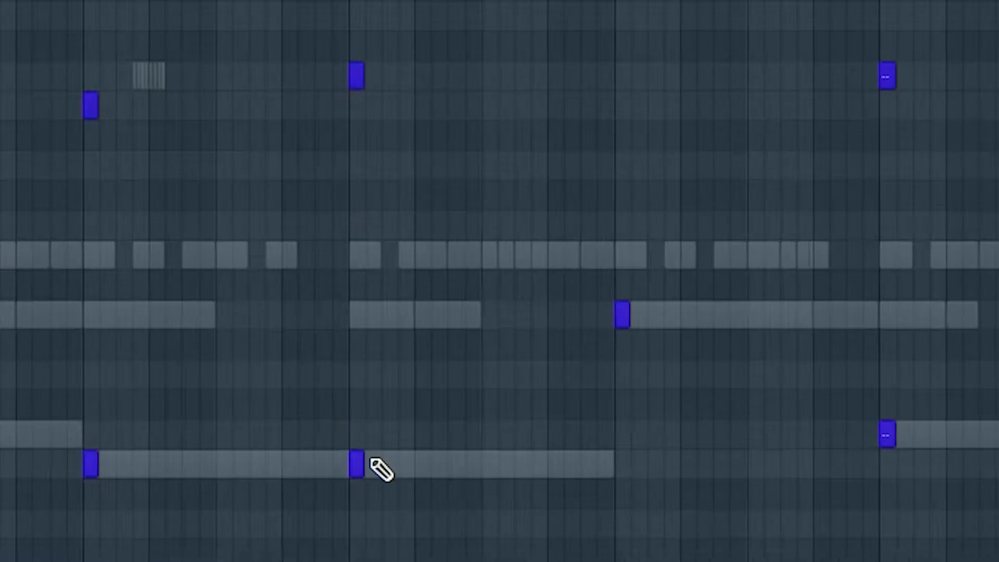
Add a short F4 note at bar 4 beneath the octave note and play the arrangement back
click(488, 463)
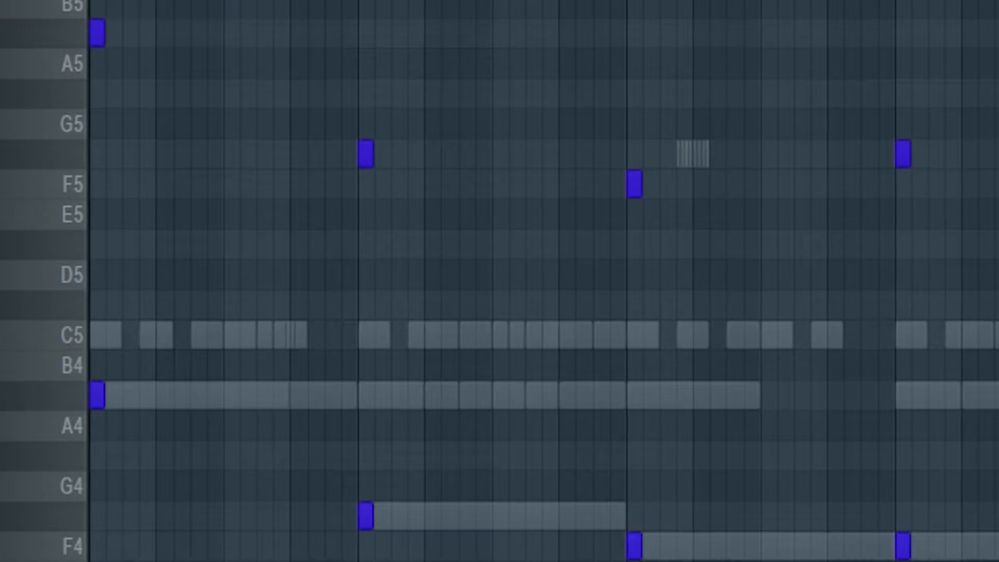
key(space)
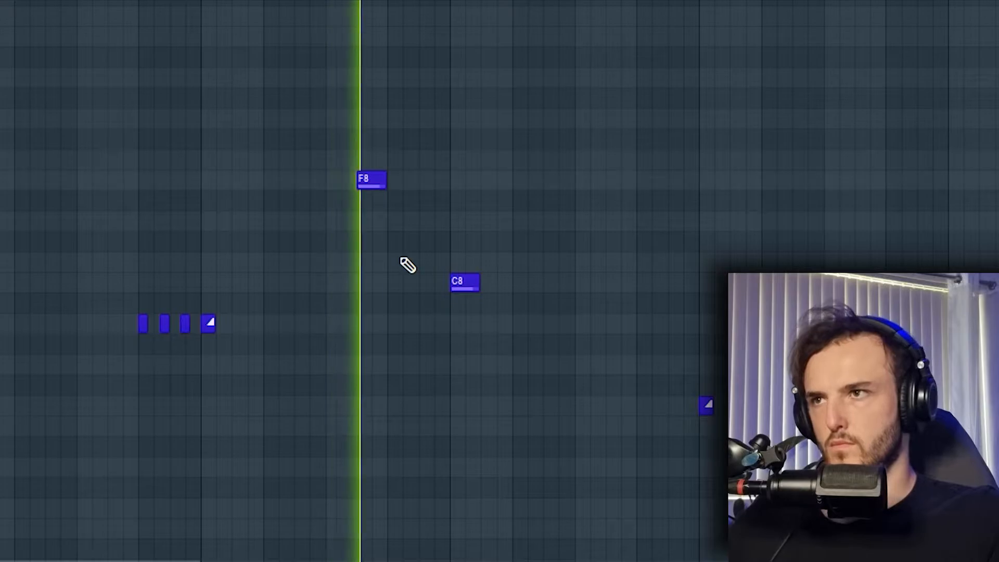
key(space)
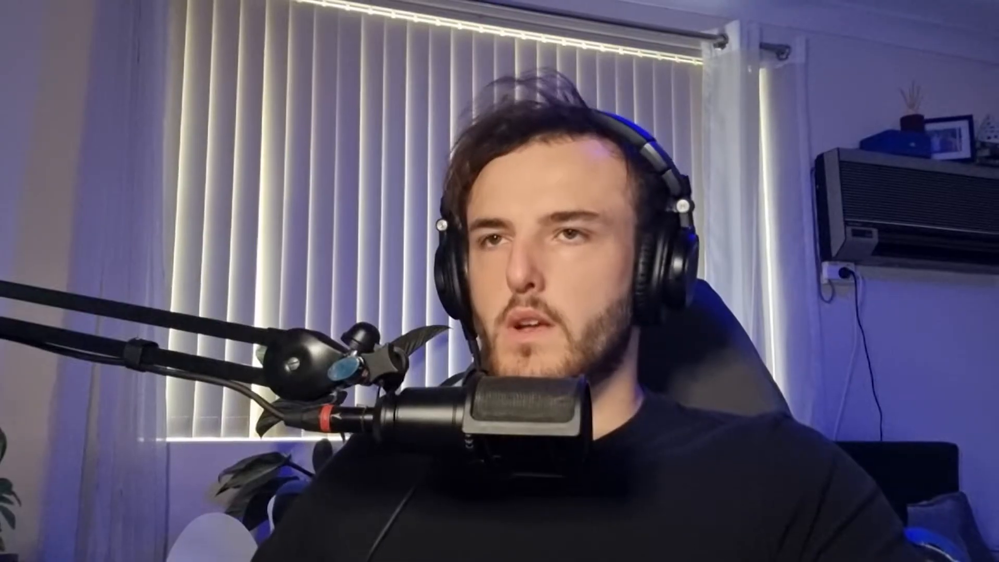
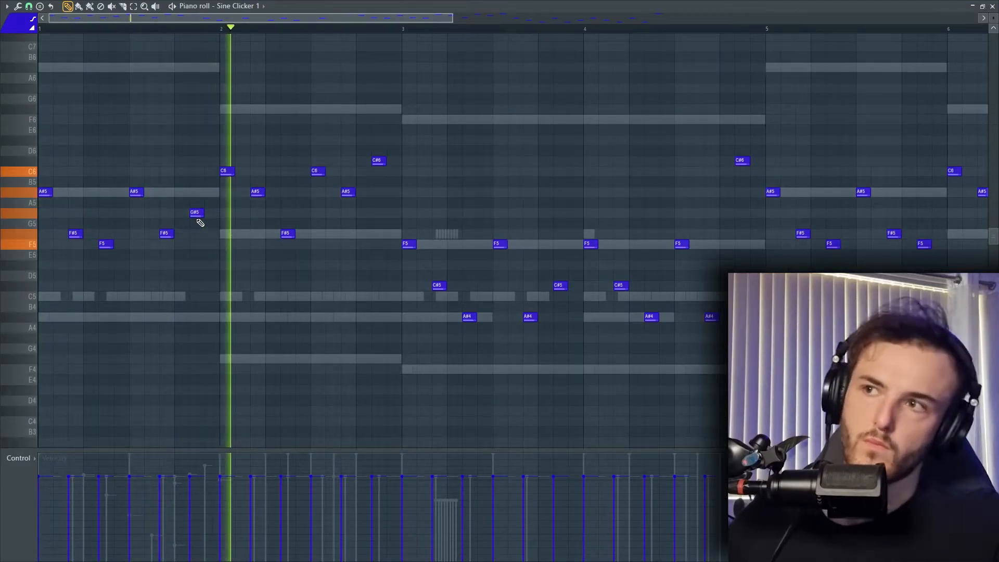
In the Sine Clicker 1 melody, raise the last note of bar 1 to C#6 and the last note of bar 2 to D#6
drag(191, 182, 193, 178)
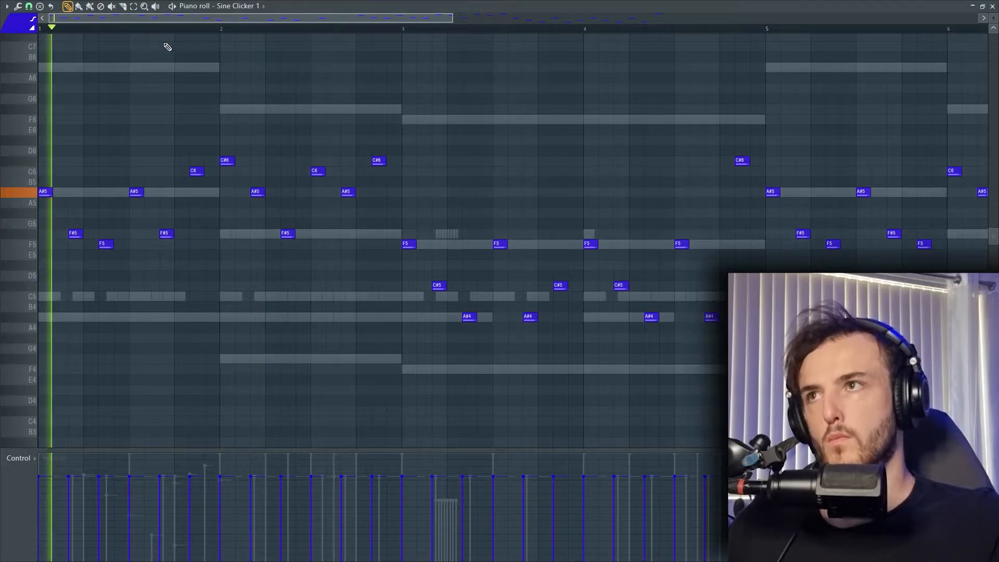
mouse_move(196, 171)
mouse_down()
mouse_move(196, 161)
mouse_move(227, 170)
mouse_up()
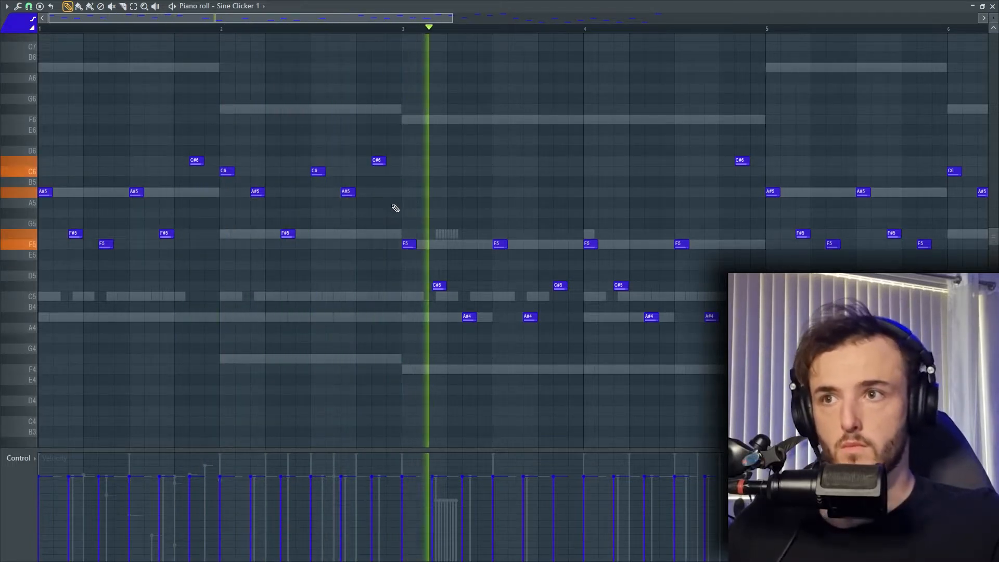
key(space)
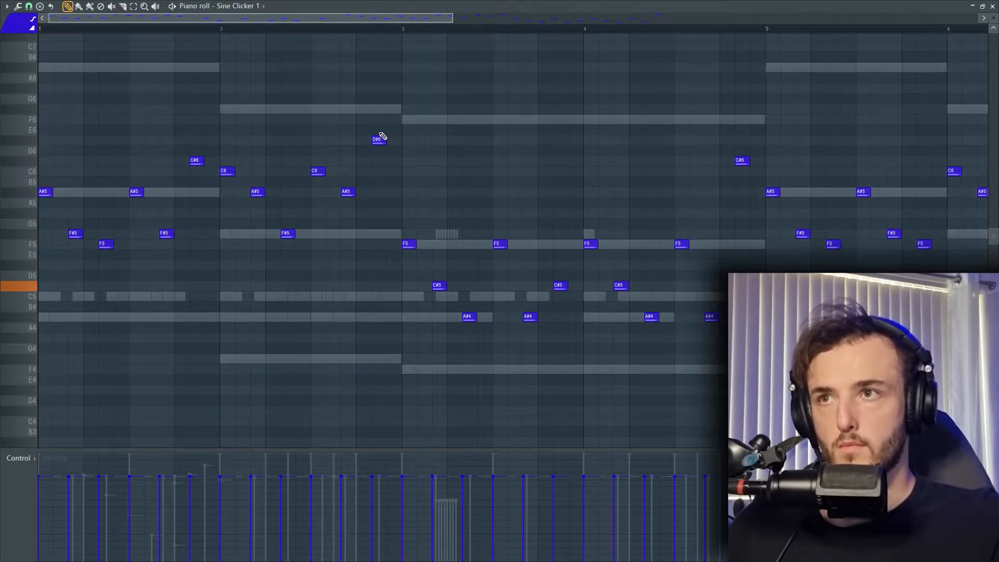
Play the Sine Clicker 1 melody from bar 2 to check the raised notes against the ghost notes
key(space)
click(219, 30)
drag(403, 188, 191, 171)
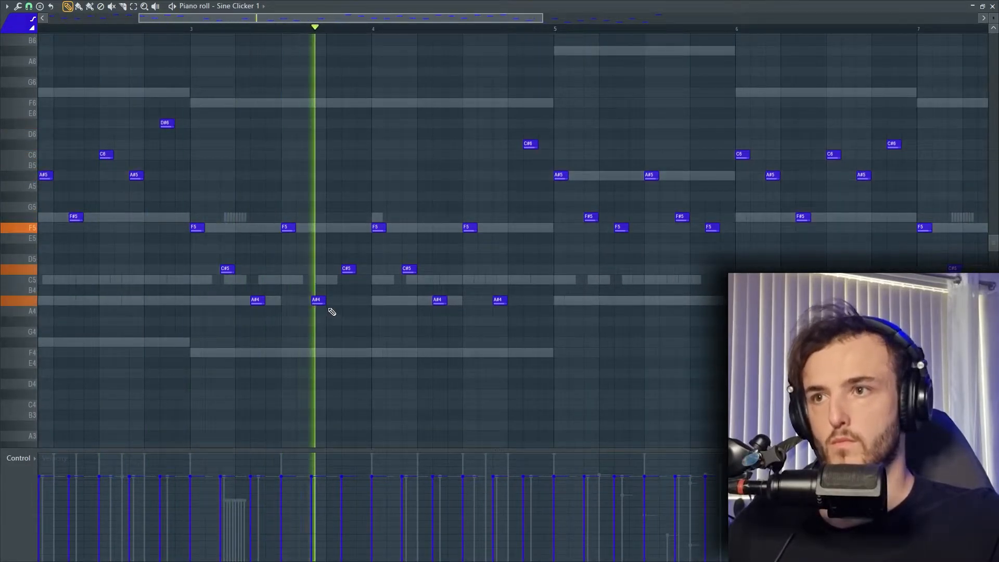
drag(529, 317, 375, 361)
scroll(420, 330, down, 2)
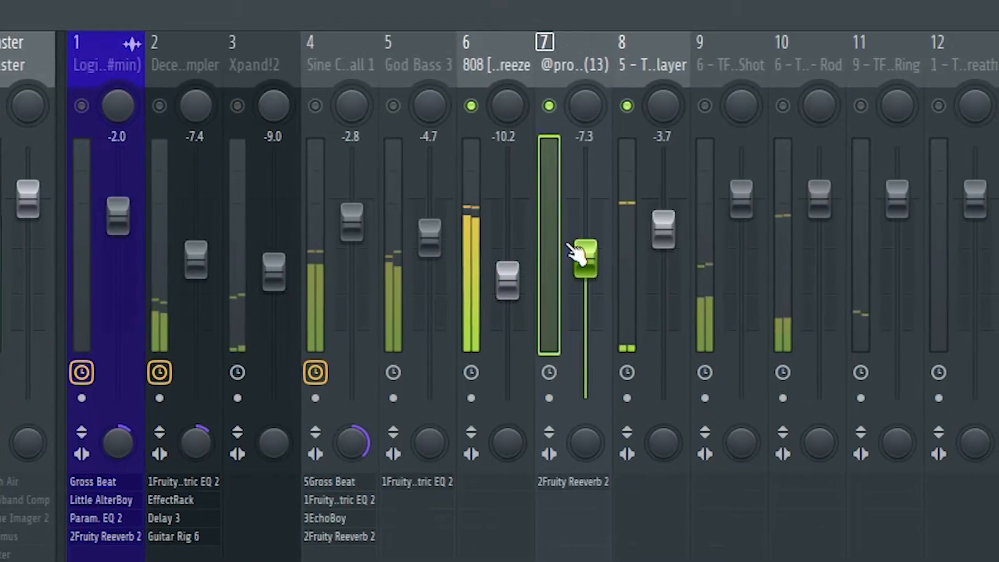
drag(583, 258, 583, 267)
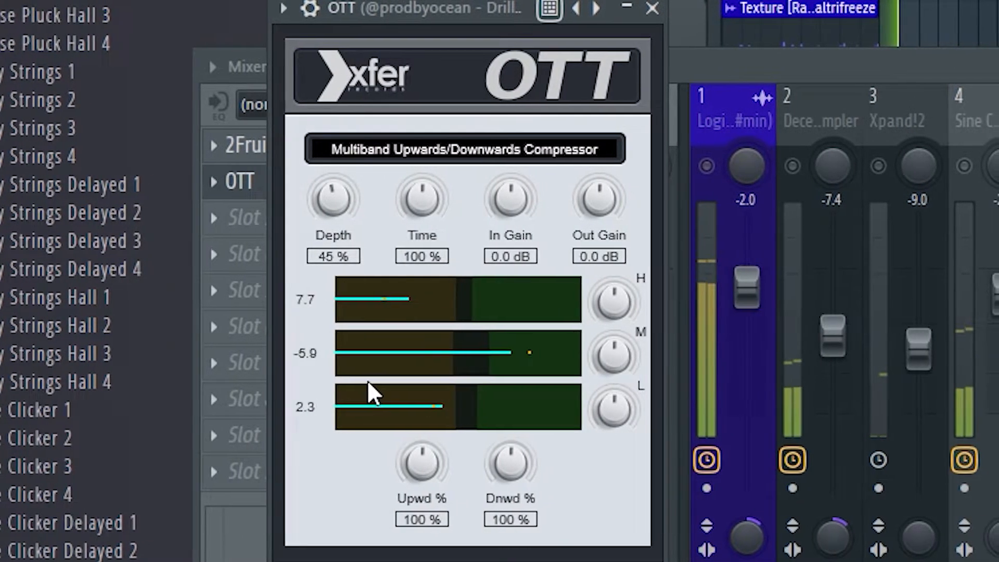
click(652, 8)
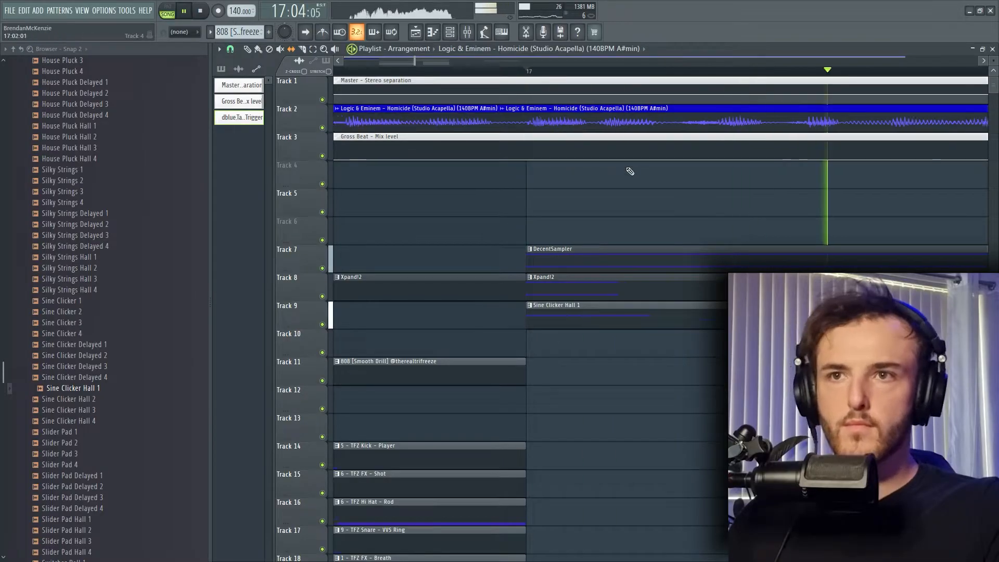
Move the God Bass 3 clip on track 10 to bar 25, directly after the melody clips, and check the mixer levels
scroll(644, 192, down, 4)
drag(723, 181, 525, 193)
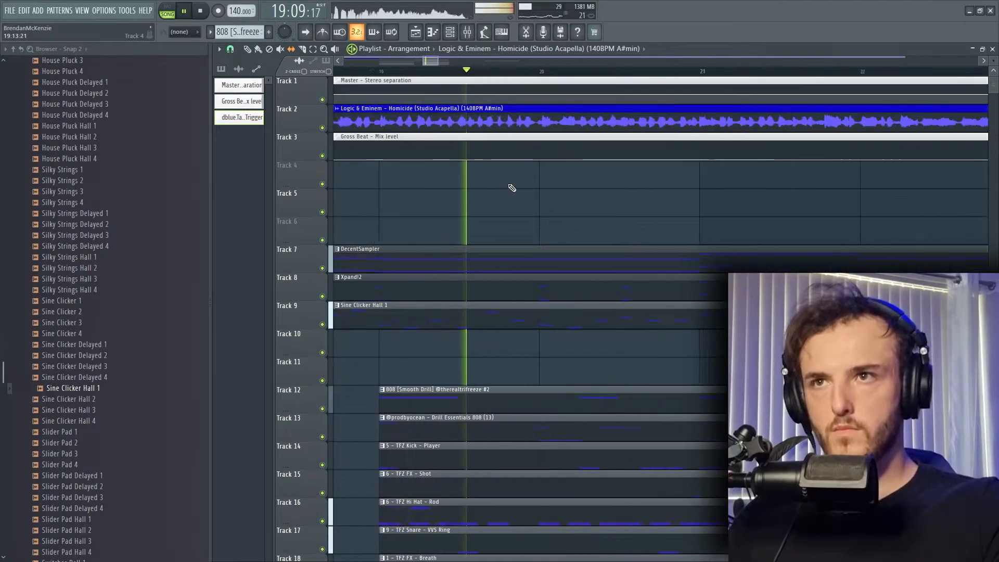
scroll(513, 185, down, 3)
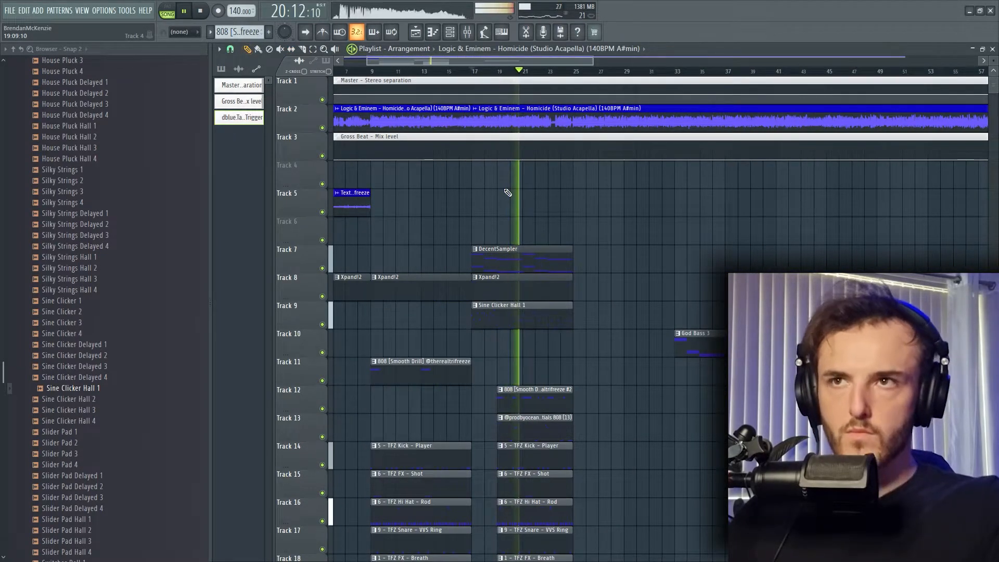
scroll(506, 193, down, 5)
scroll(468, 234, down, 5)
scroll(451, 252, up, 3)
drag(531, 290, 631, 399)
drag(994, 61, 994, 57)
scroll(594, 327, up, 3)
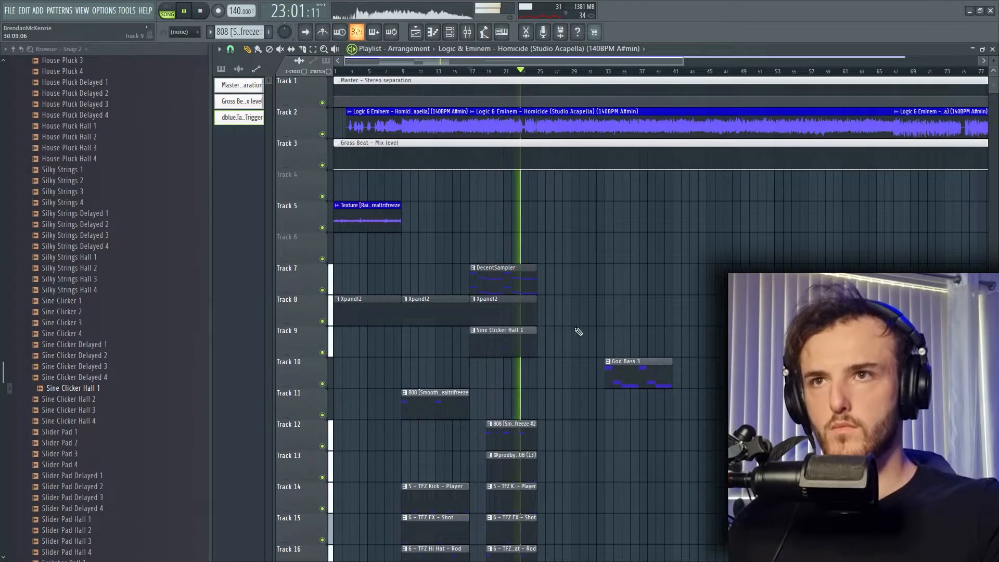
scroll(576, 330, up, 3)
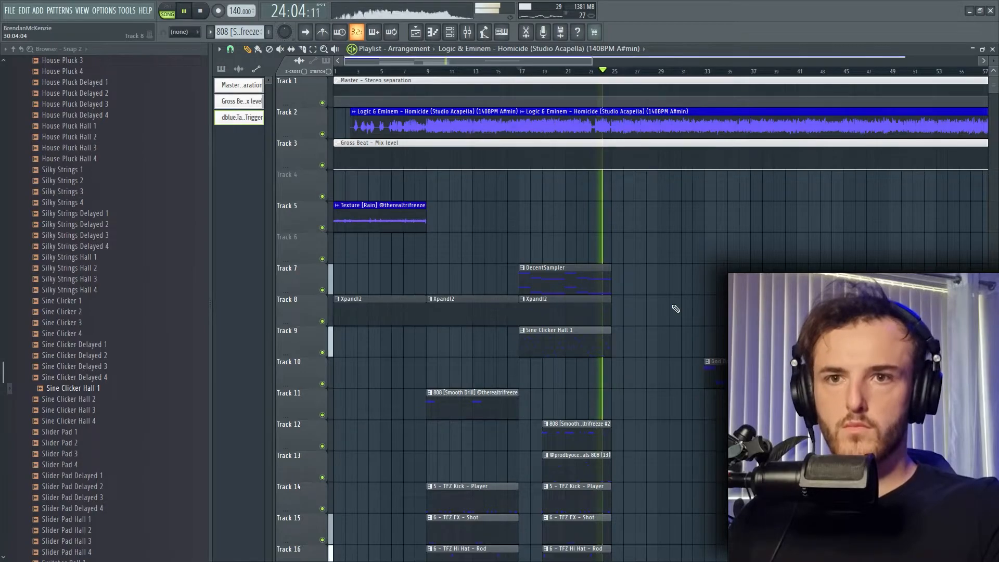
drag(680, 366, 656, 366)
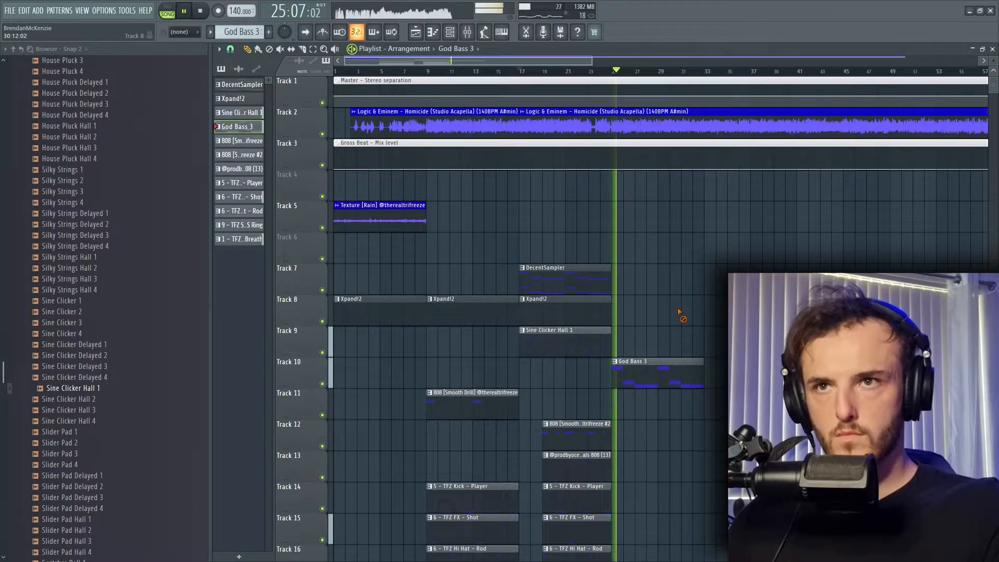
key(F9)
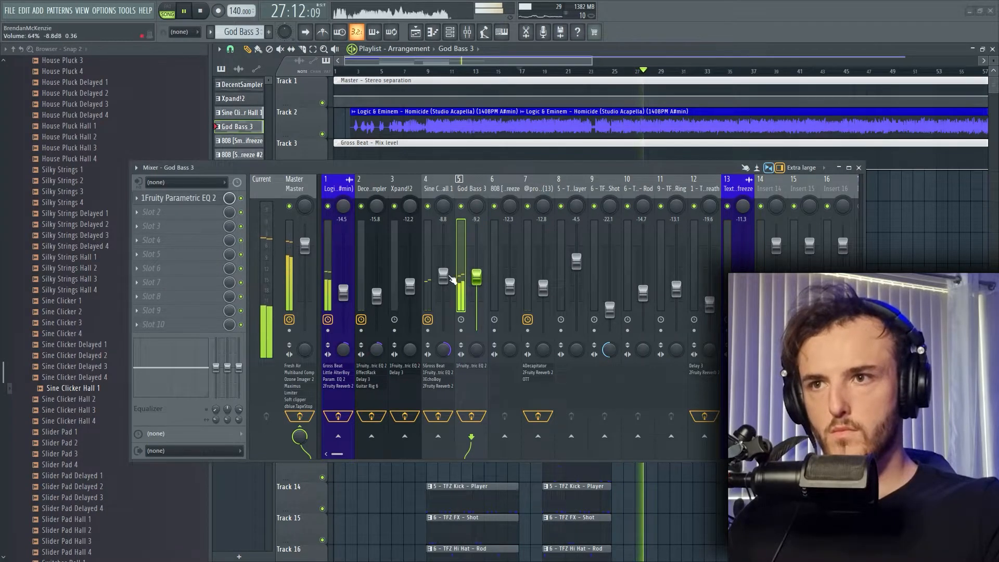
key(F9)
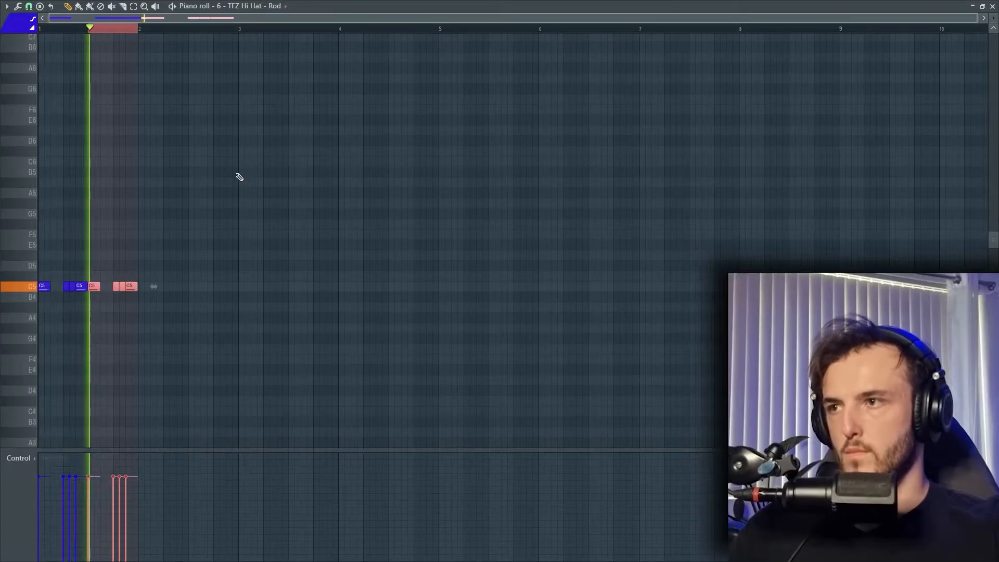
Repeat the half-bar C5 hi-hat pattern until it fills eight bars
key(ctrl+b)
key(ctrl+b)
key(ctrl+b)
key(ctrl+b)
key(ctrl+b)
key(ctrl+b)
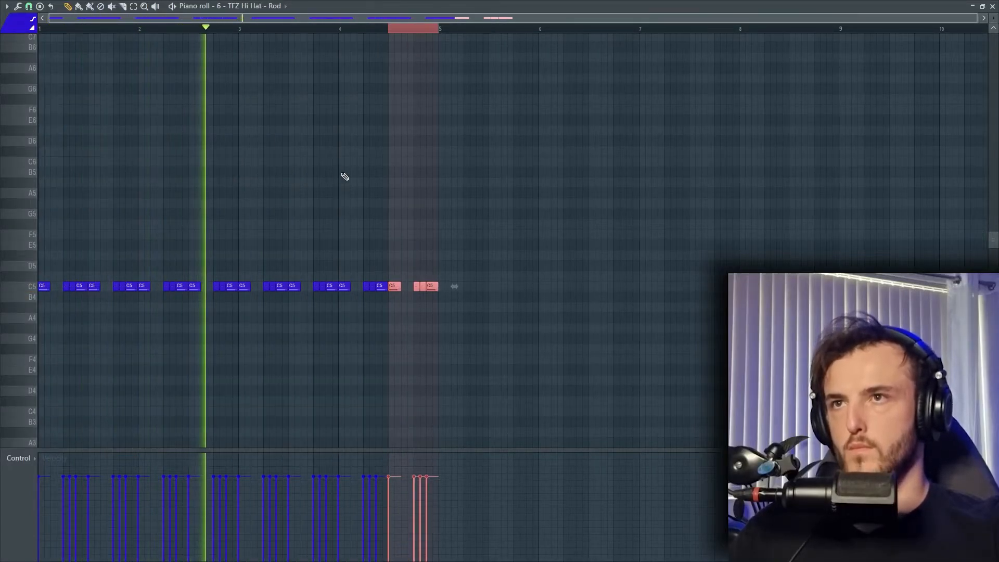
key(ctrl+b)
key(ctrl+b)
key(ctrl+b)
key(ctrl+b)
key(ctrl+b)
key(ctrl+b)
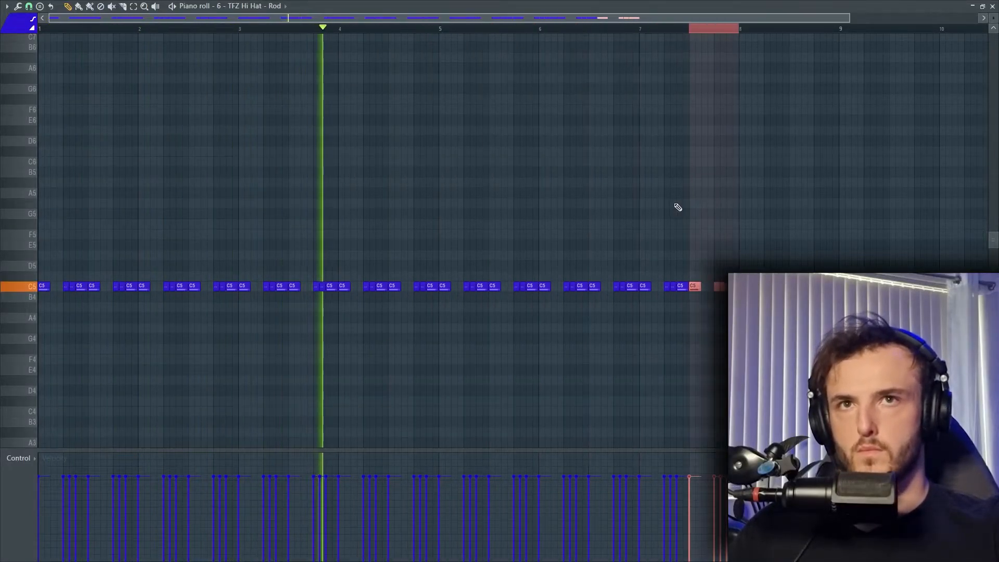
key(ctrl+b)
key(ctrl+b)
key(ctrl+b)
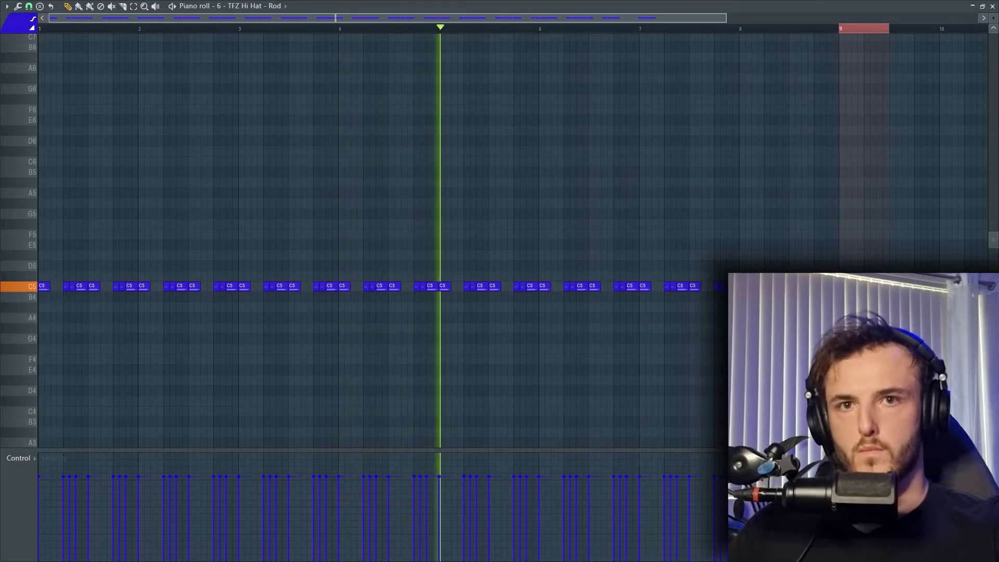
click(992, 6)
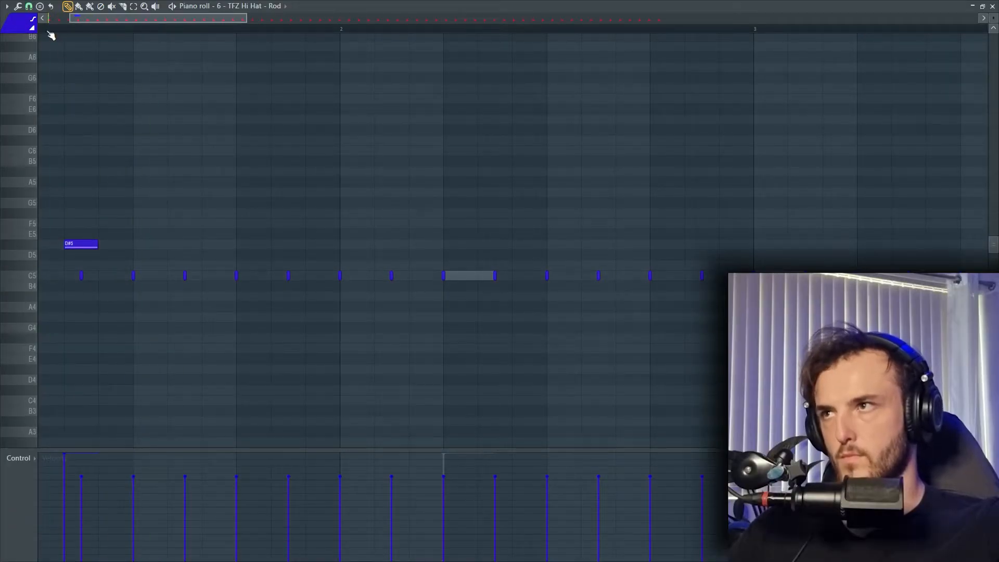
Play the hi-hat pattern and add a D#5 note just past the middle of bar 2
drag(301, 208, 414, 200)
key(space)
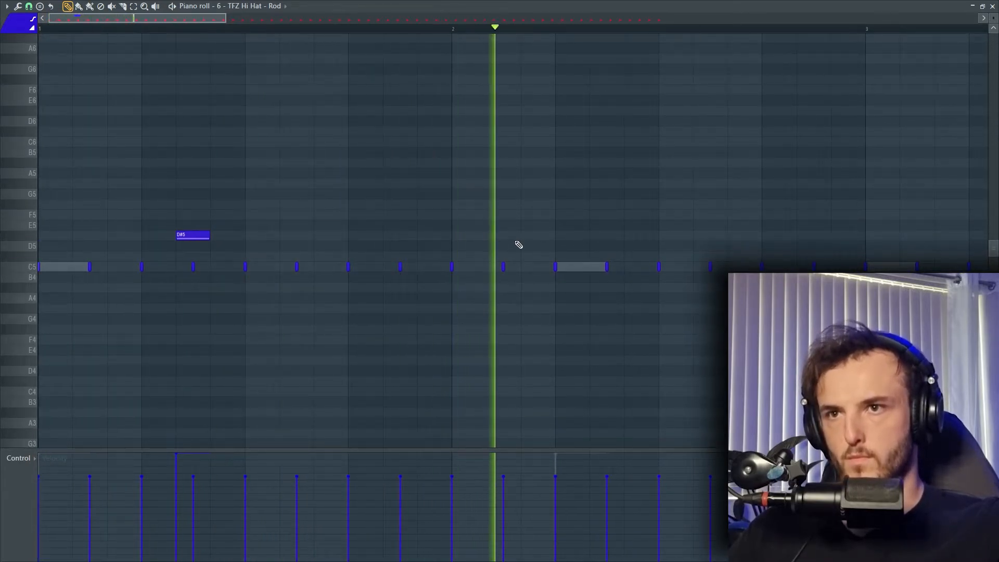
click(536, 234)
right_click(537, 233)
scroll(653, 268, down, 2)
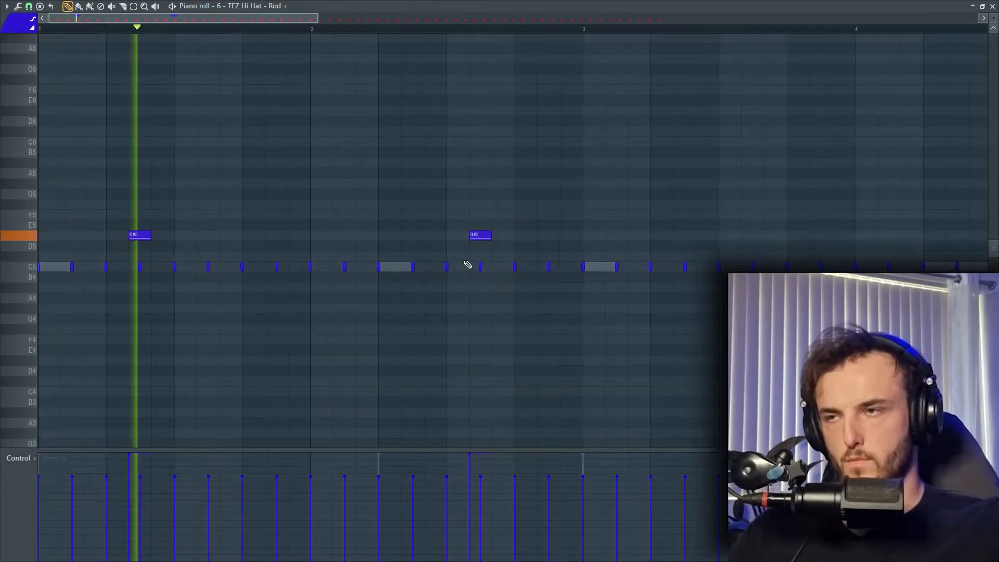
Change the snap setting and add D#5 hi-hat notes on the last eighth of bar 1 and the second eighth of bar 2
click(29, 6)
click(48, 125)
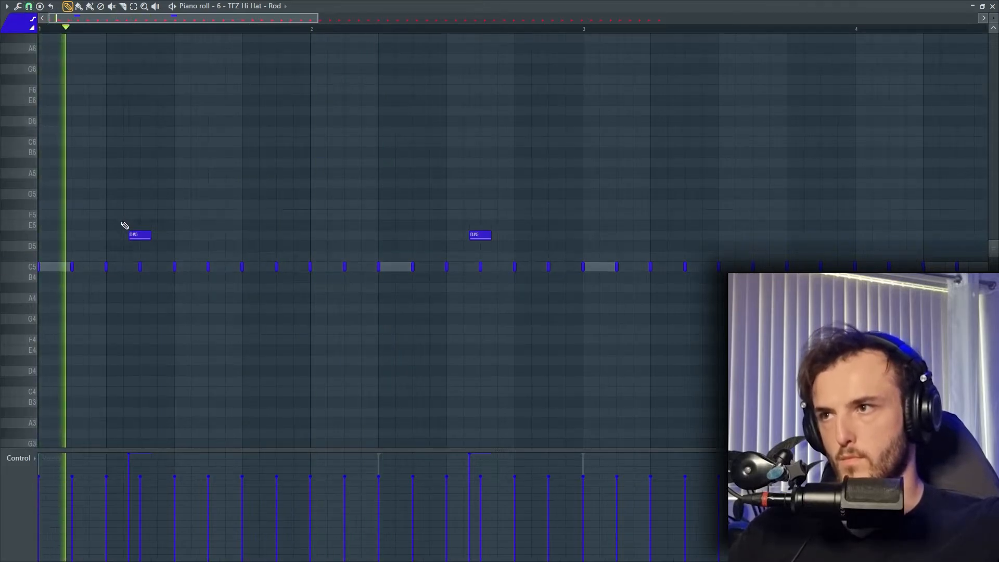
scroll(156, 229, up, 2)
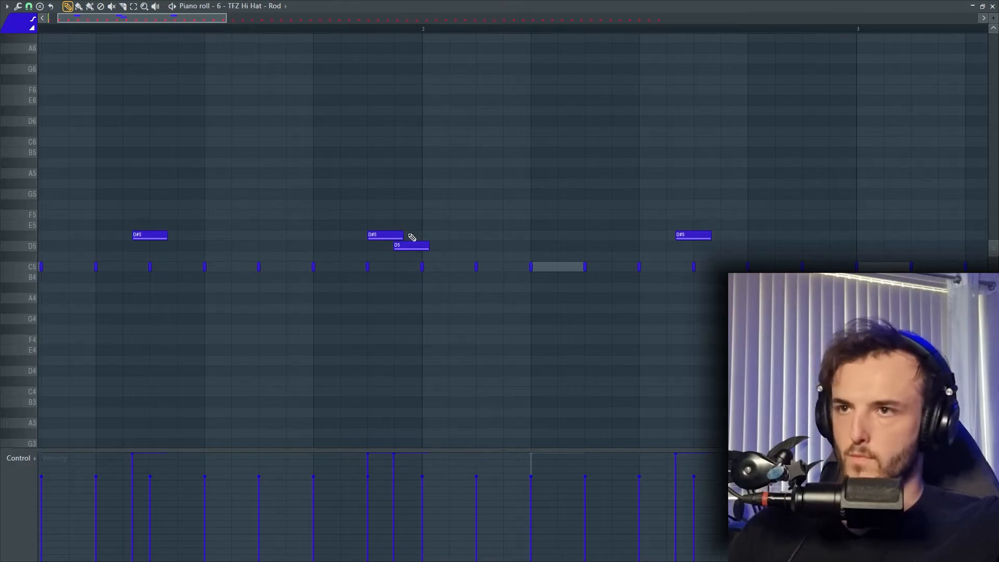
scroll(495, 271, down, 2)
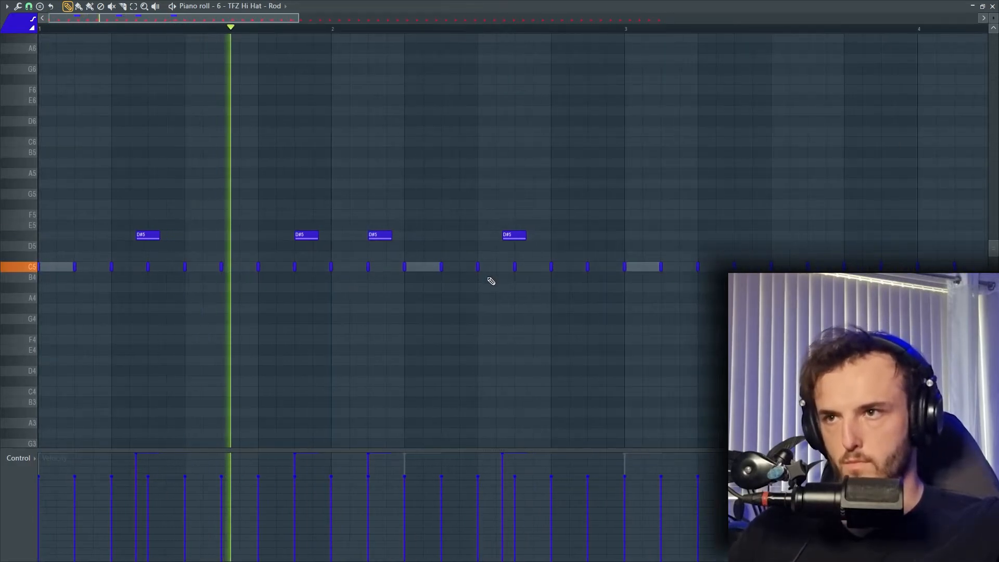
scroll(491, 281, down, 2)
scroll(483, 192, down, 2)
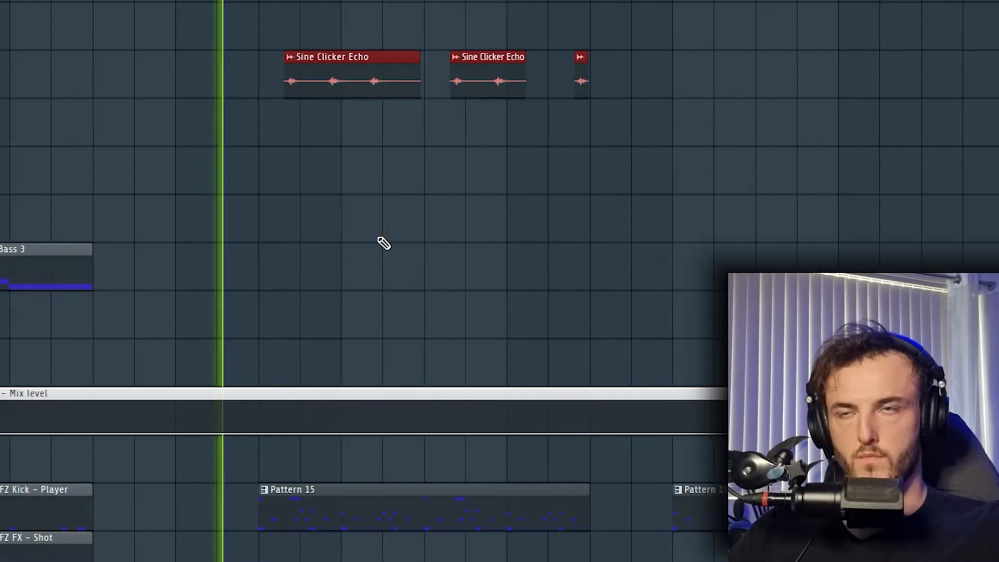
Deselect the three Sine Clicker Echo audio clips above the Pattern 15 section
scroll(375, 240, down, 2)
ctrl+click(321, 229)
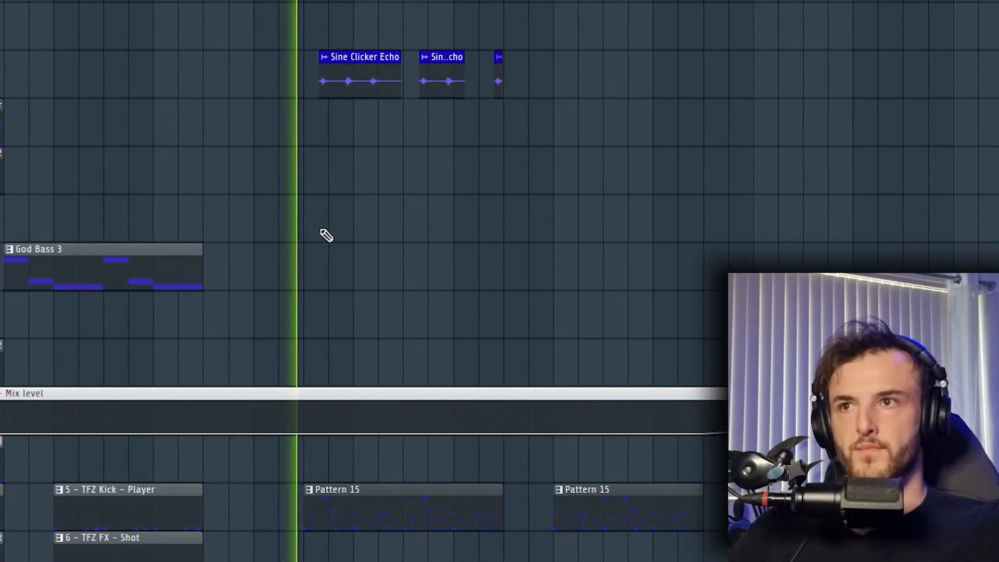
scroll(429, 255, down, 2)
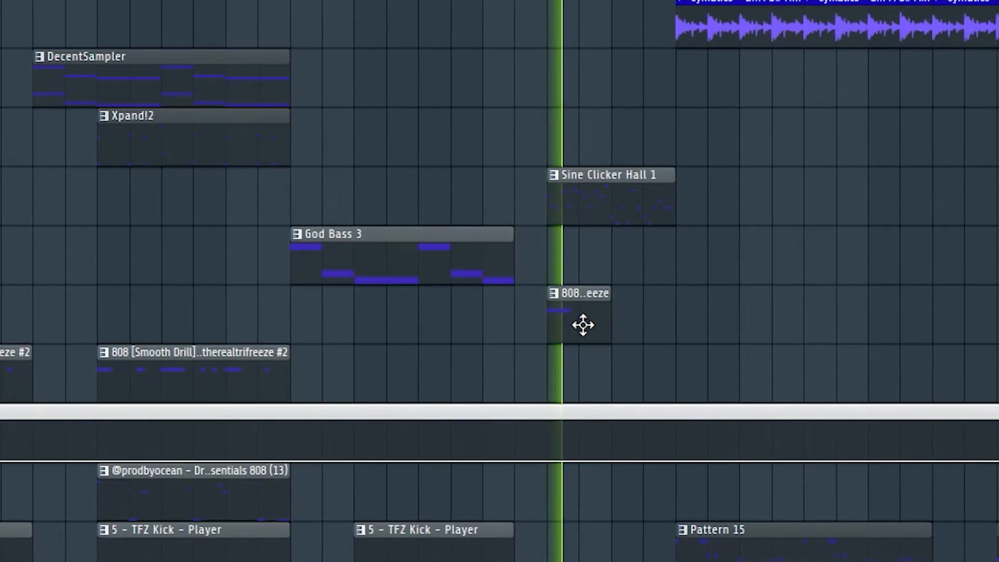
Place a second short 808 clip beneath the Sine Clicker Hall 1 clip and move the Pattern 15 clips up one track
scroll(745, 344, down, 3)
drag(787, 350, 614, 255)
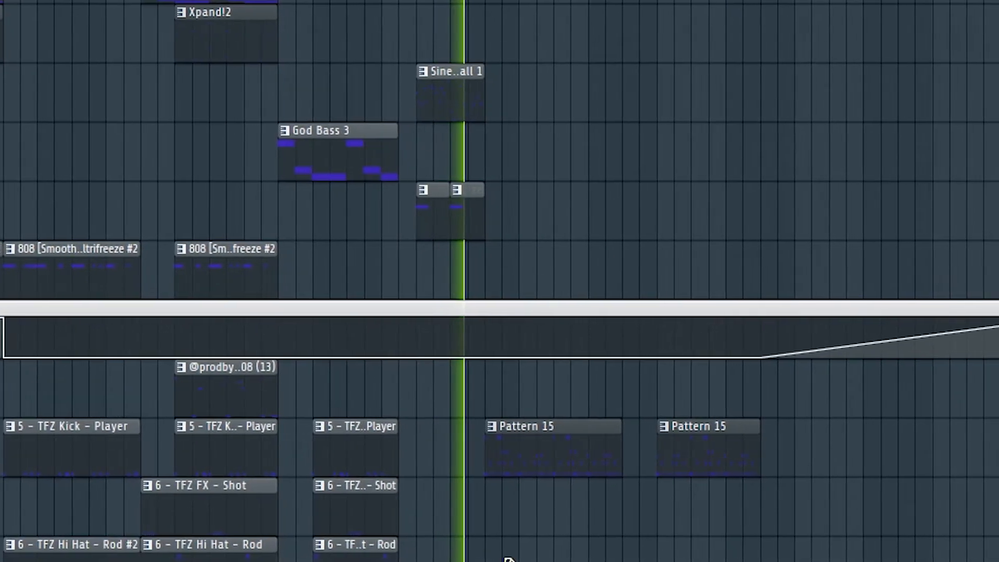
drag(776, 522, 544, 424)
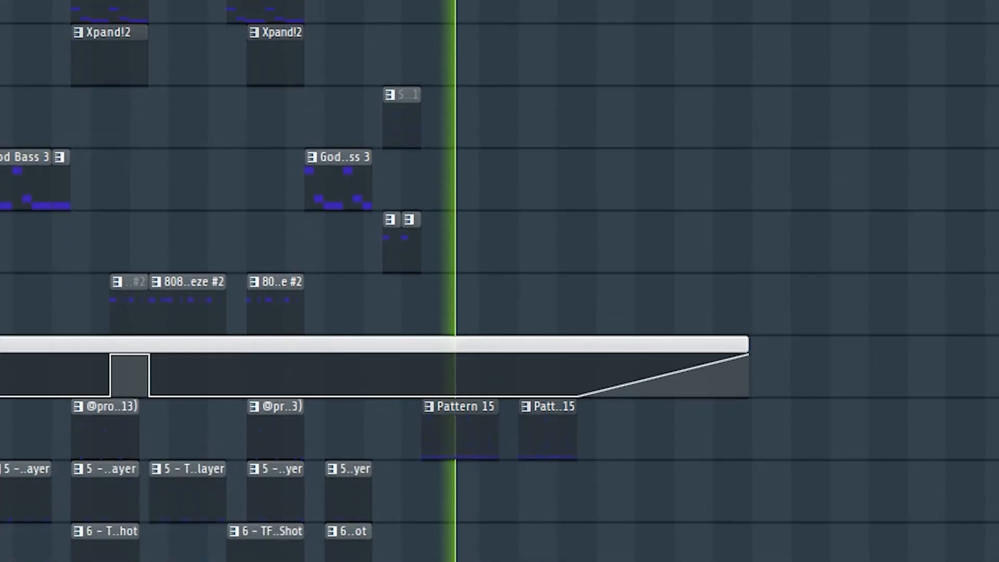
scroll(390, 541, up, 6)
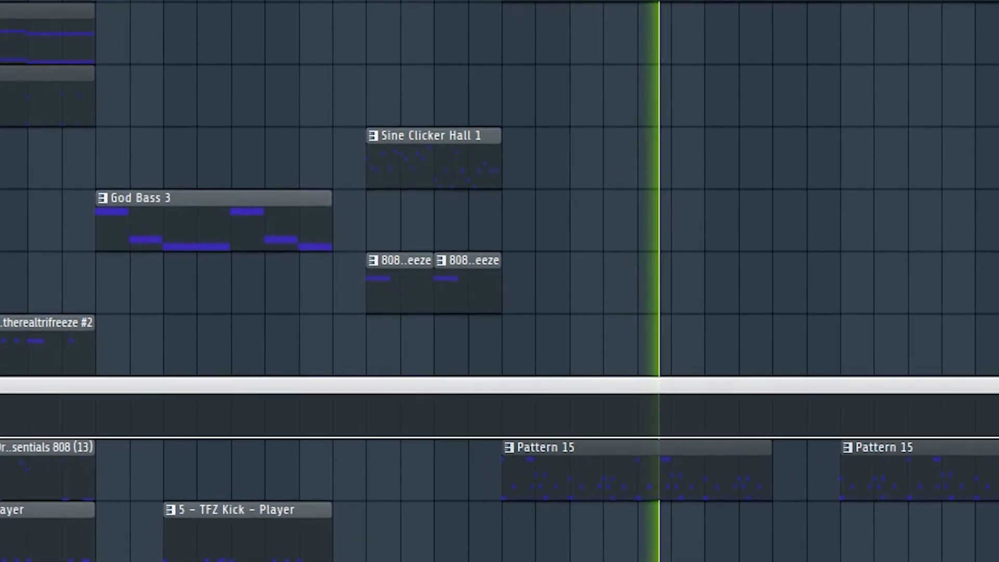
drag(561, 561, 459, 509)
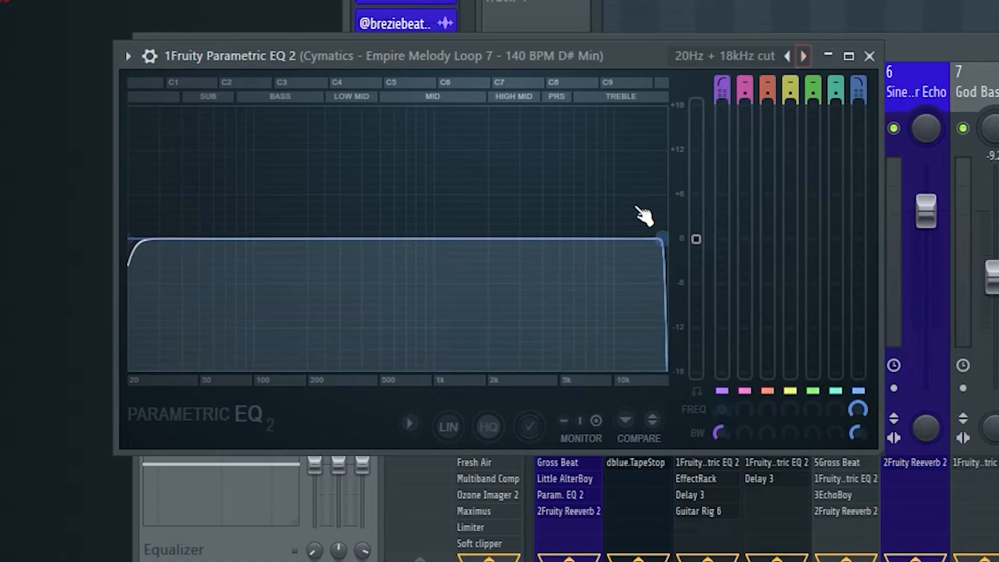
Band-limit the Cymatics Empire Melody Loop 7 in Parametric EQ 2, cutting below about 450 Hz and above about 3 kHz
drag(648, 238, 469, 238)
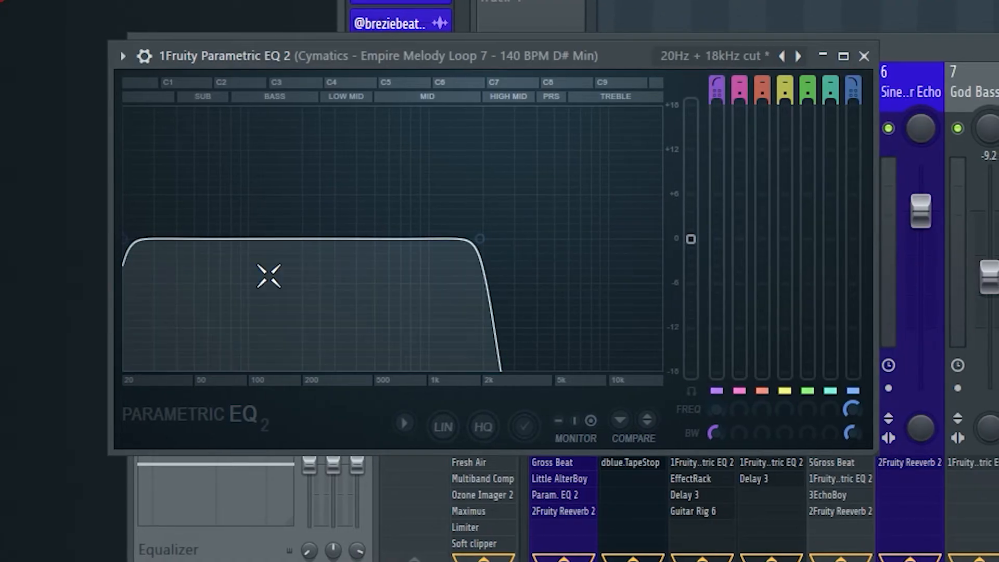
drag(125, 238, 363, 249)
key(space)
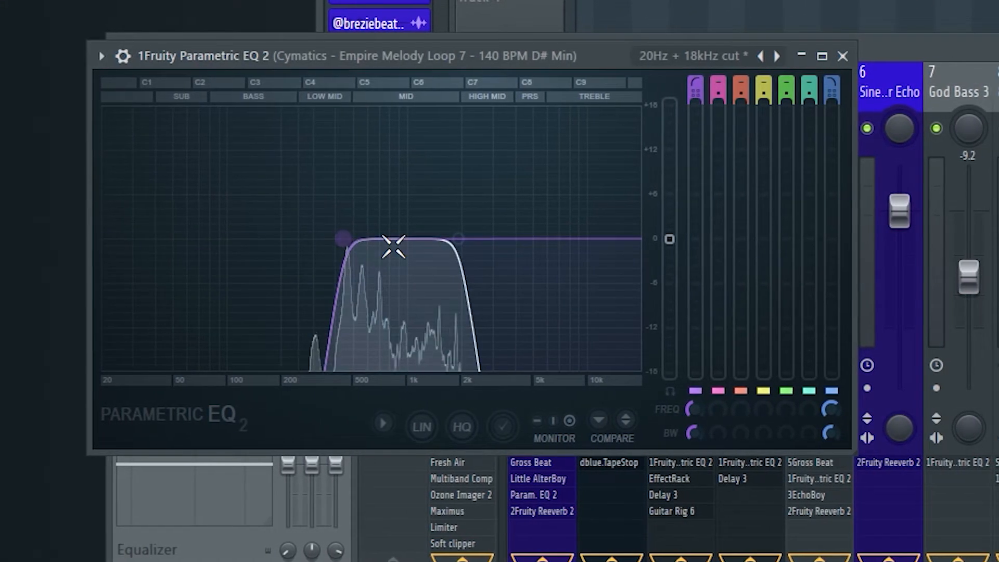
drag(469, 238, 500, 239)
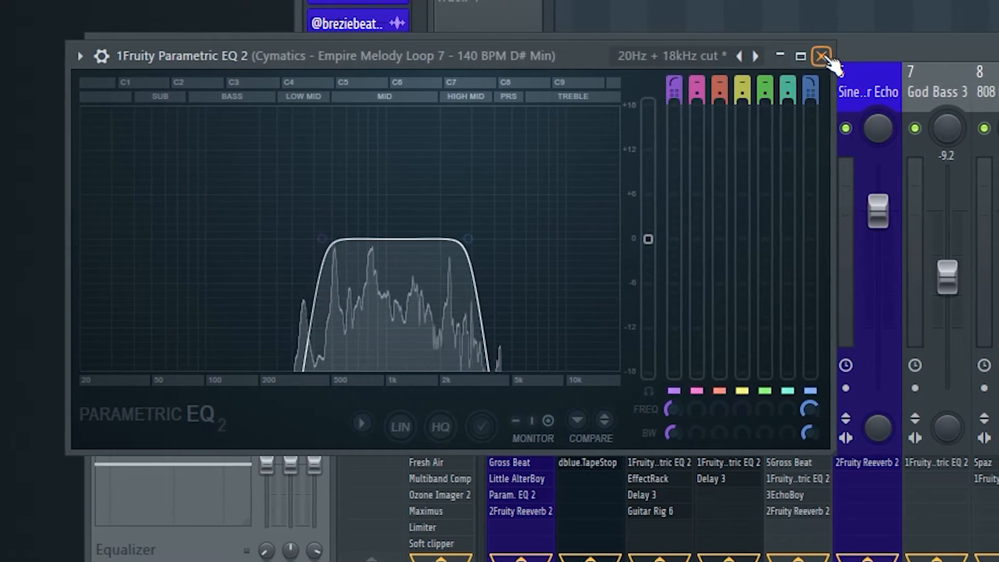
click(832, 56)
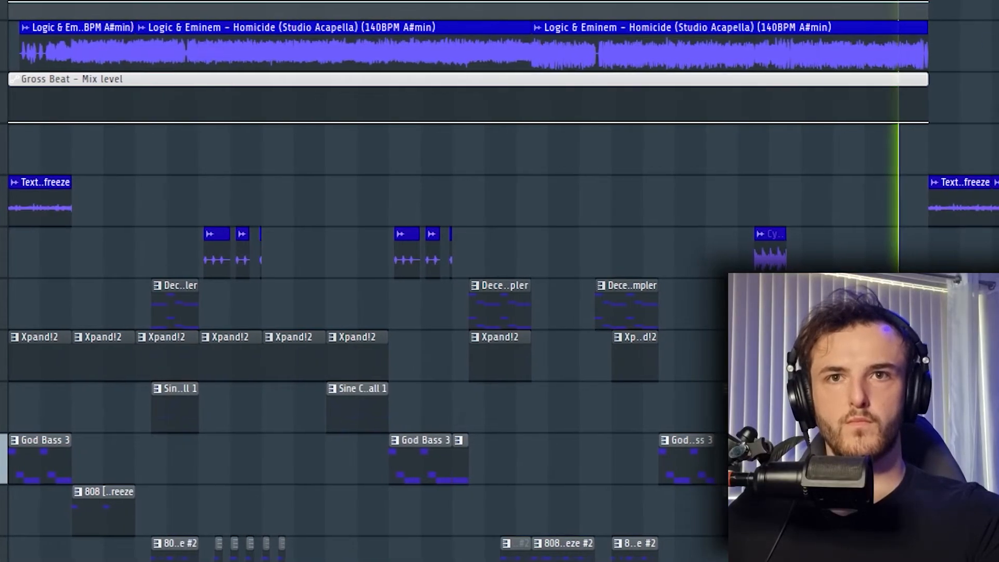
Shorten the second Texture [Rain] clip after the acapella so it ends with the last Xpand!2 clip, and check the rain's start
scroll(959, 111, up, 3)
drag(960, 111, 668, 136)
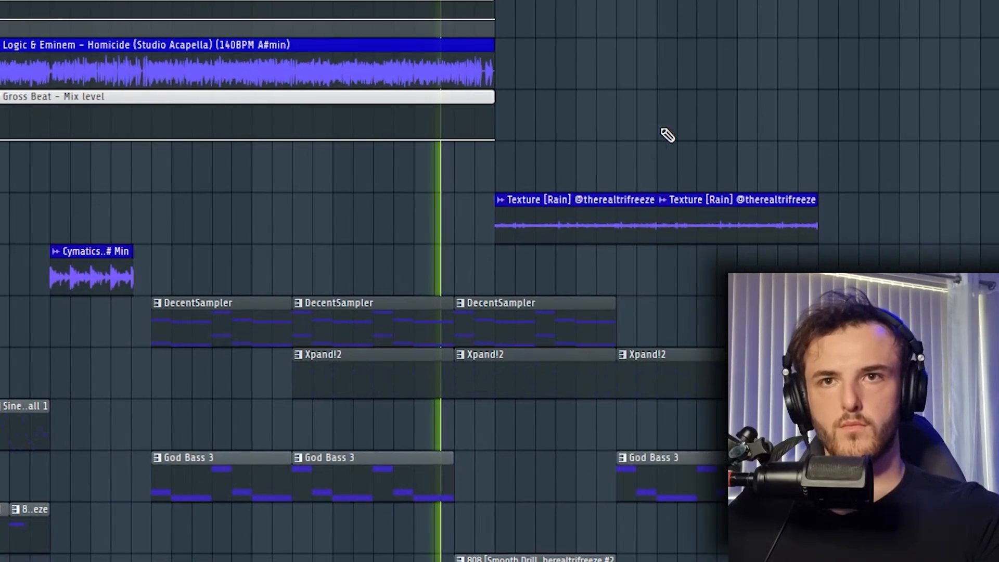
drag(818, 225, 775, 229)
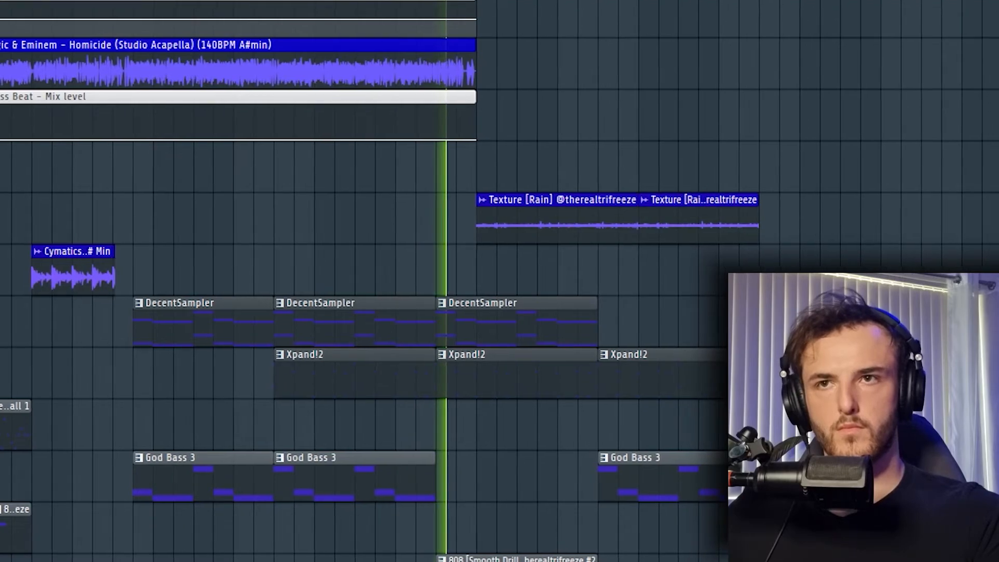
scroll(564, 277, down, 3)
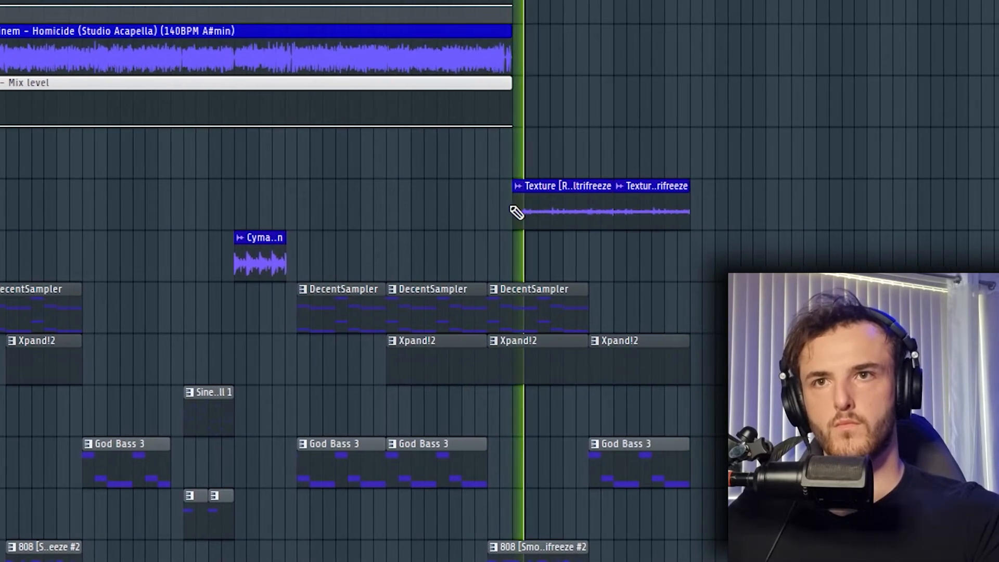
drag(520, 209, 515, 209)
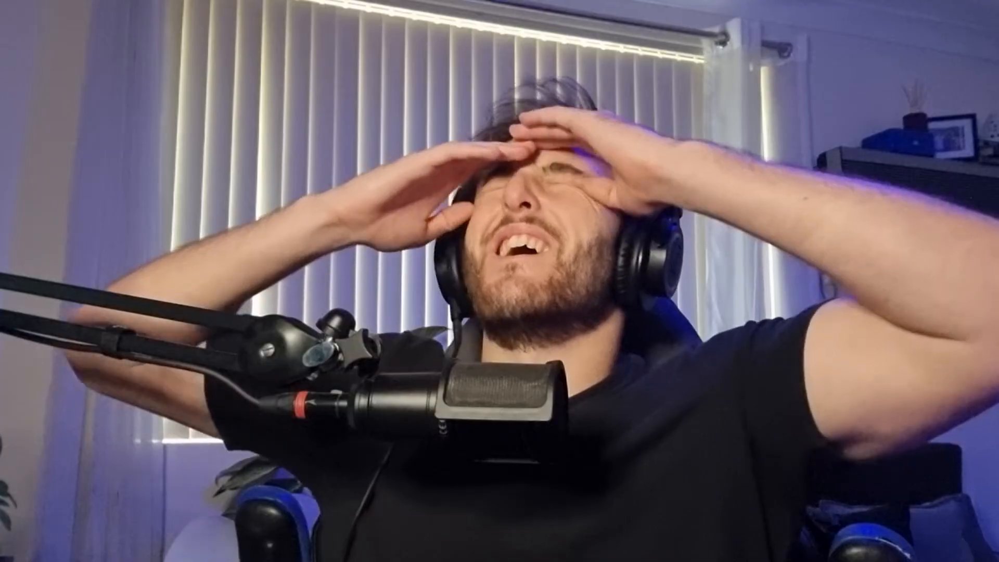